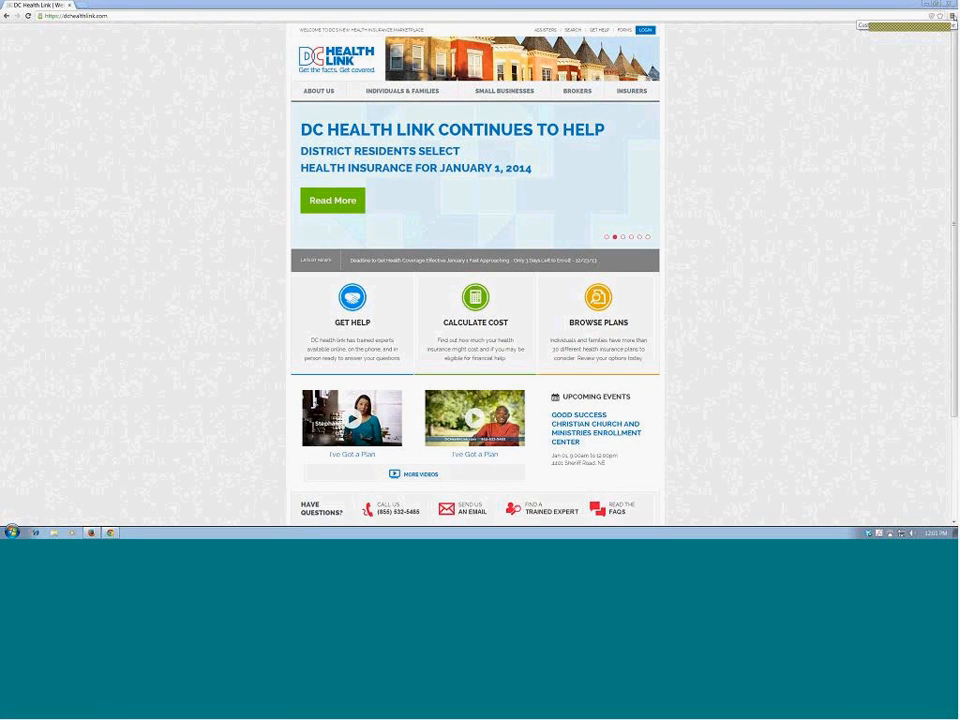
Step: Clear Chrome's browsing history, download history, cookies and cache for the last 4 weeks, and return to the DC Health Link page
left_click(951, 16)
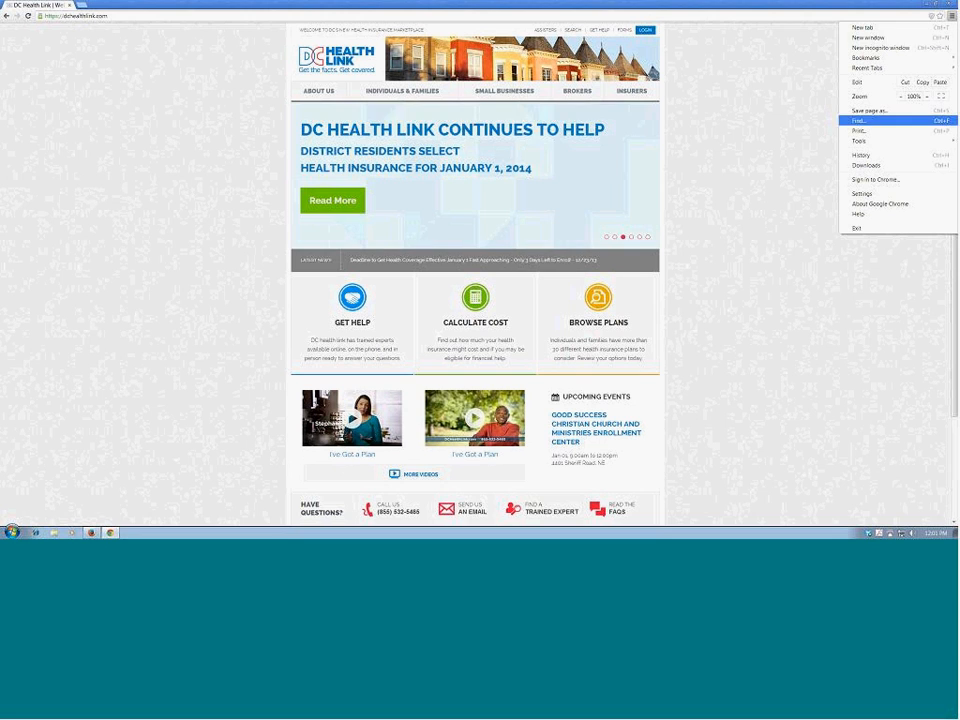
mouse_move(897, 146)
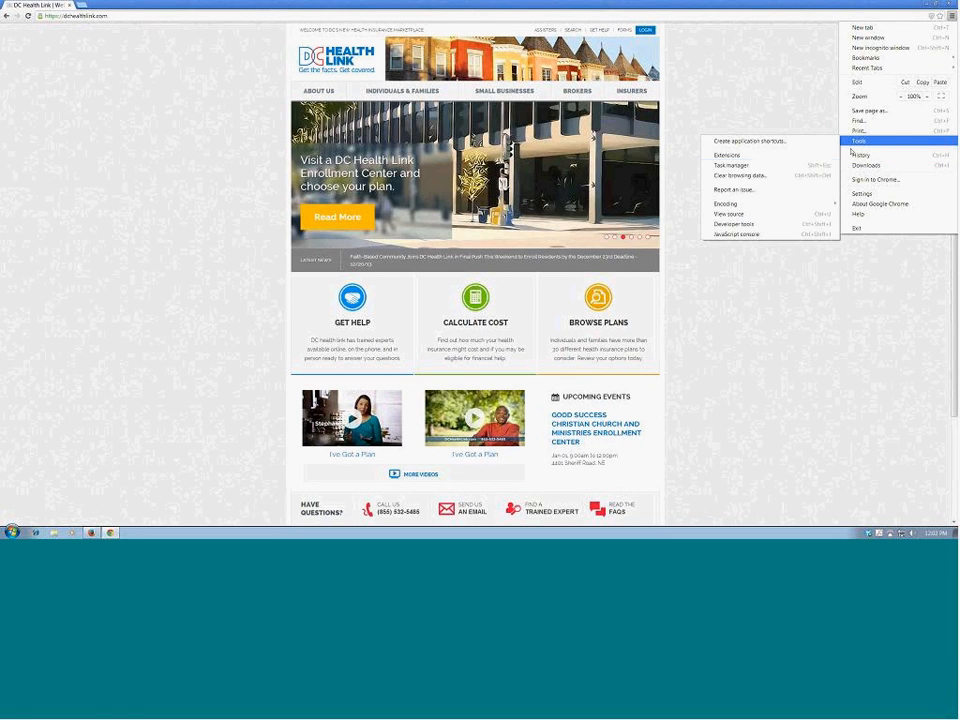
left_click(806, 176)
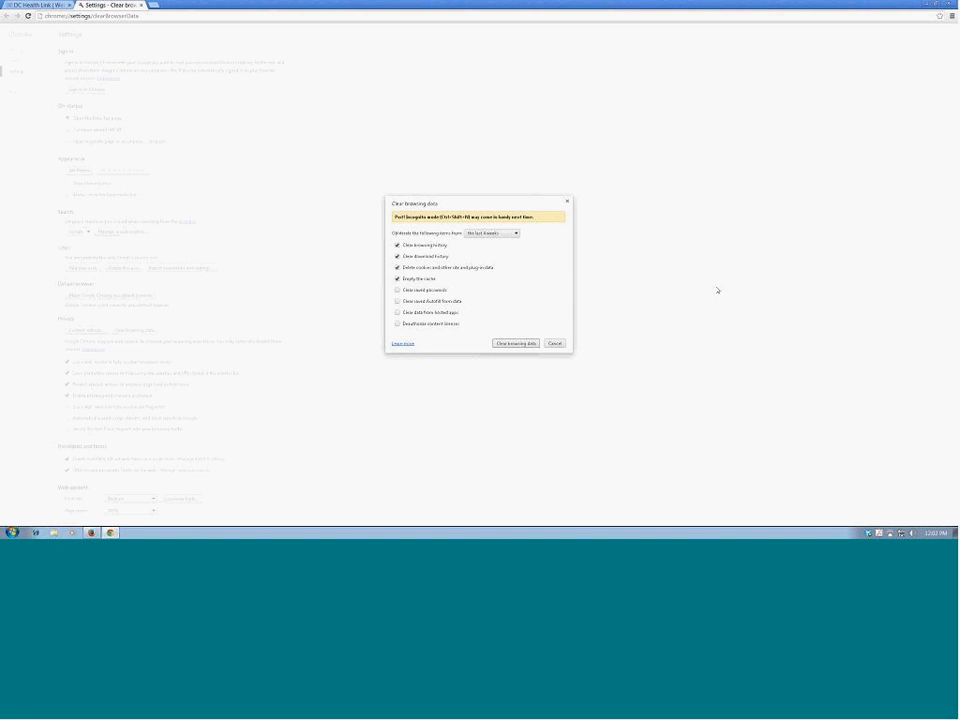
left_click(516, 236)
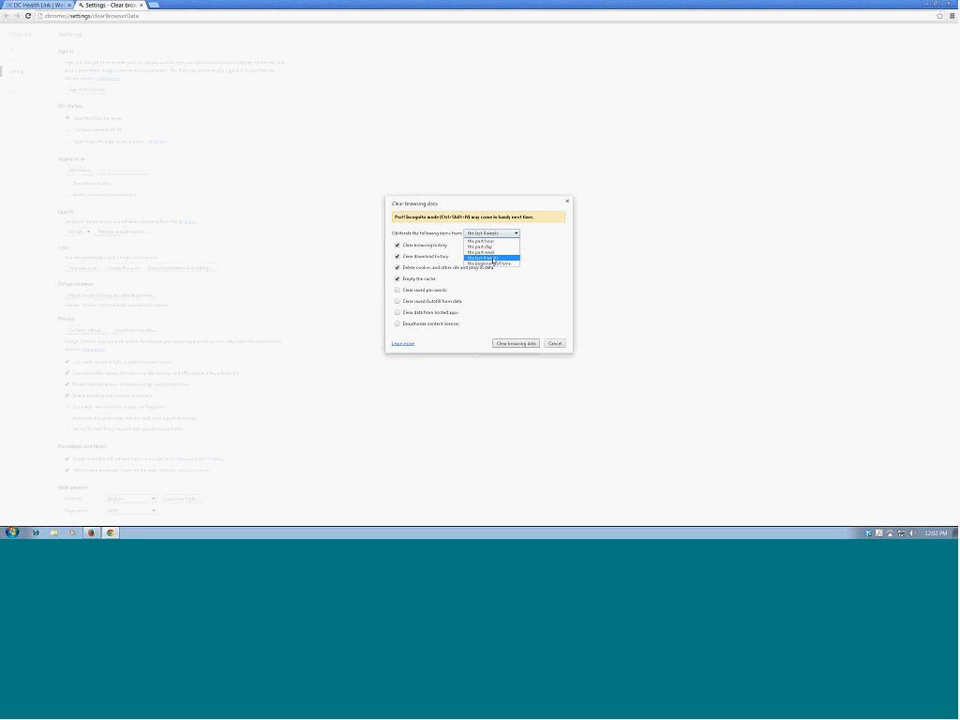
left_click(493, 258)
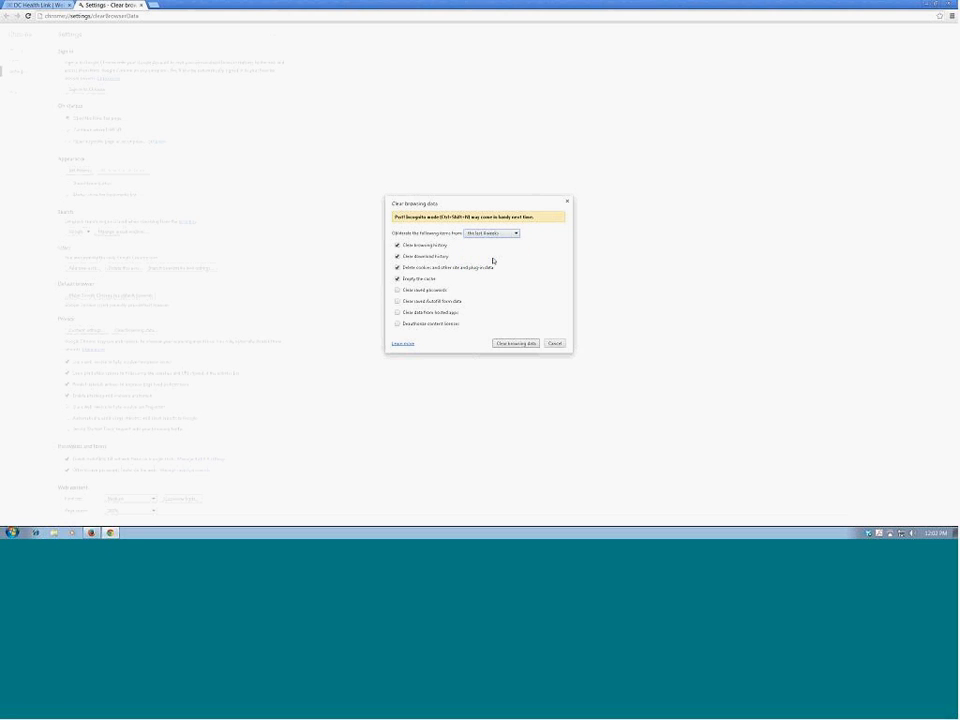
left_click(516, 345)
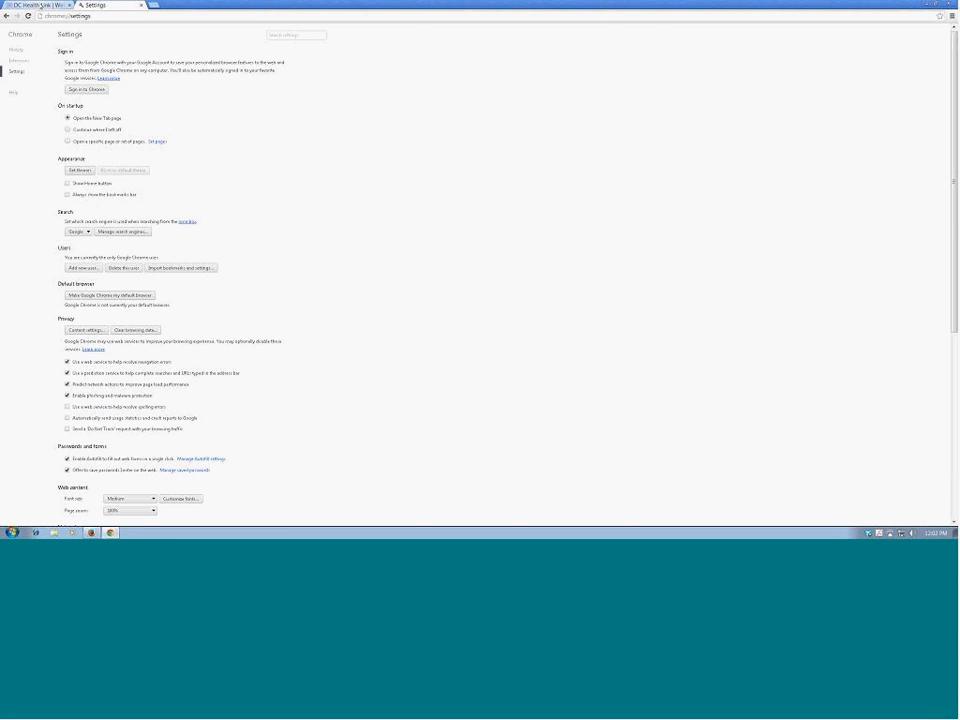
left_click(41, 5)
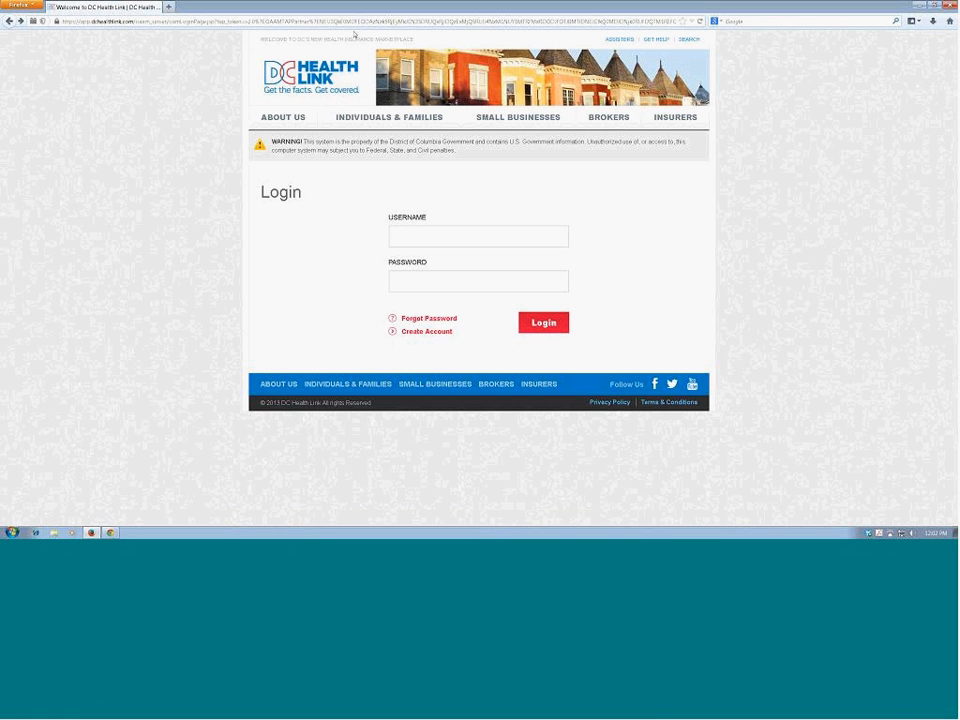
Step: Switch to Firefox and load the dchealthlink.com home page
left_click(113, 22)
type("dchealthlink.com/")
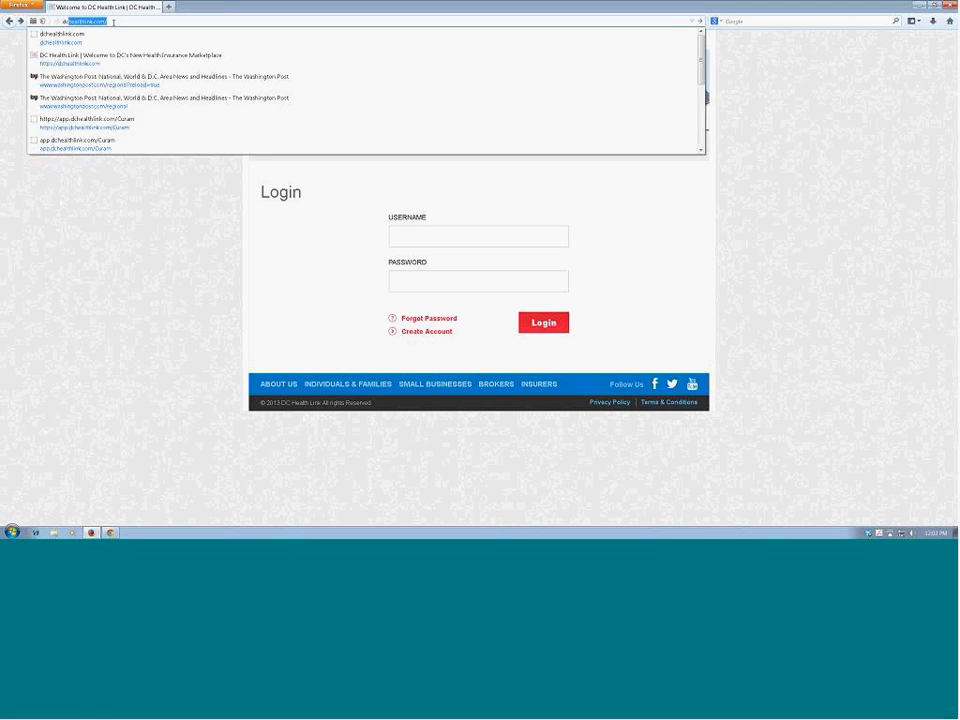
key("Return")
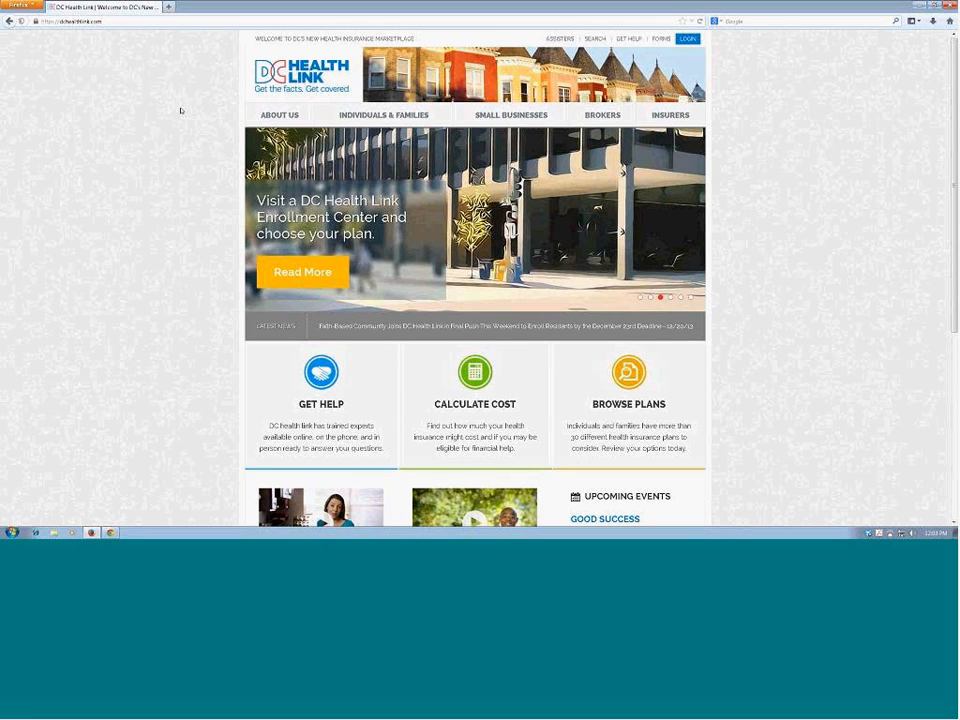
Step: Open the account creation form from the login page and choose to register as Employee
left_click(684, 40)
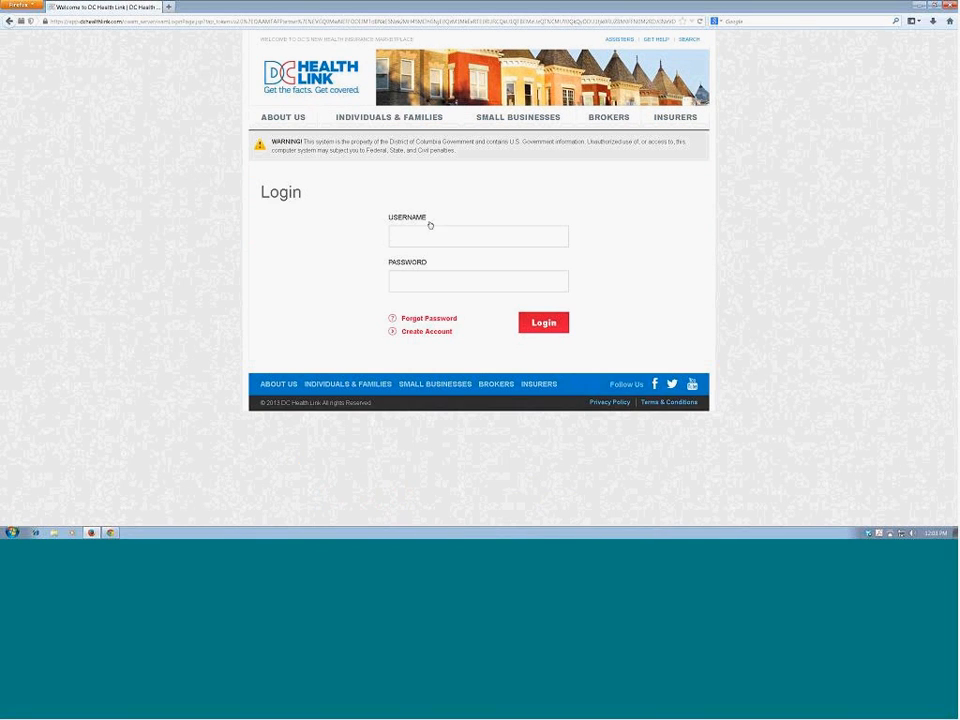
left_click(425, 333)
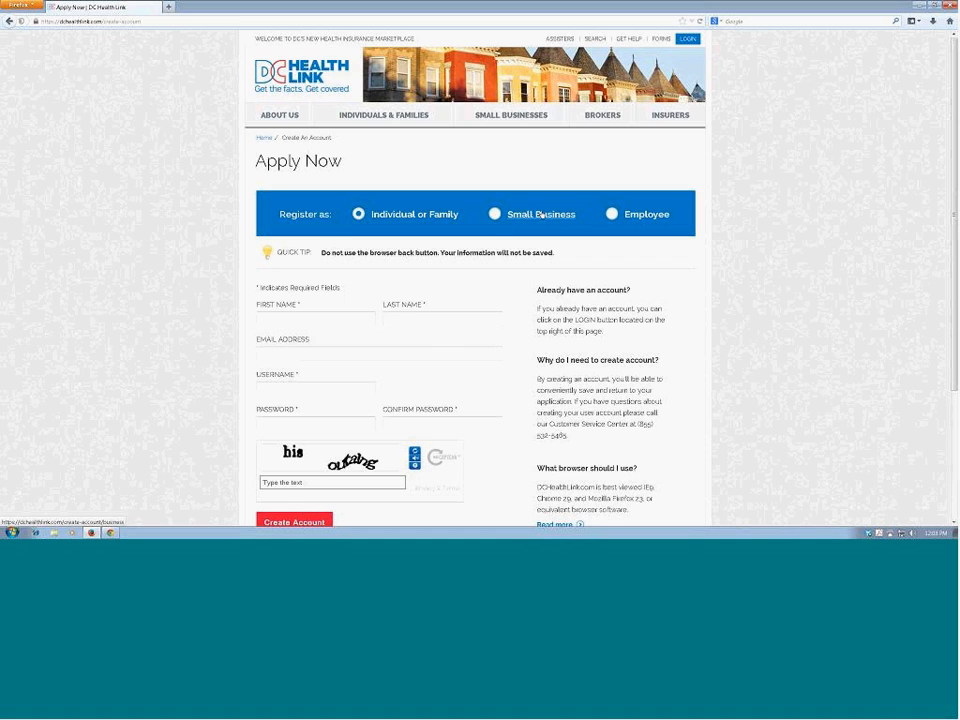
left_click(612, 215)
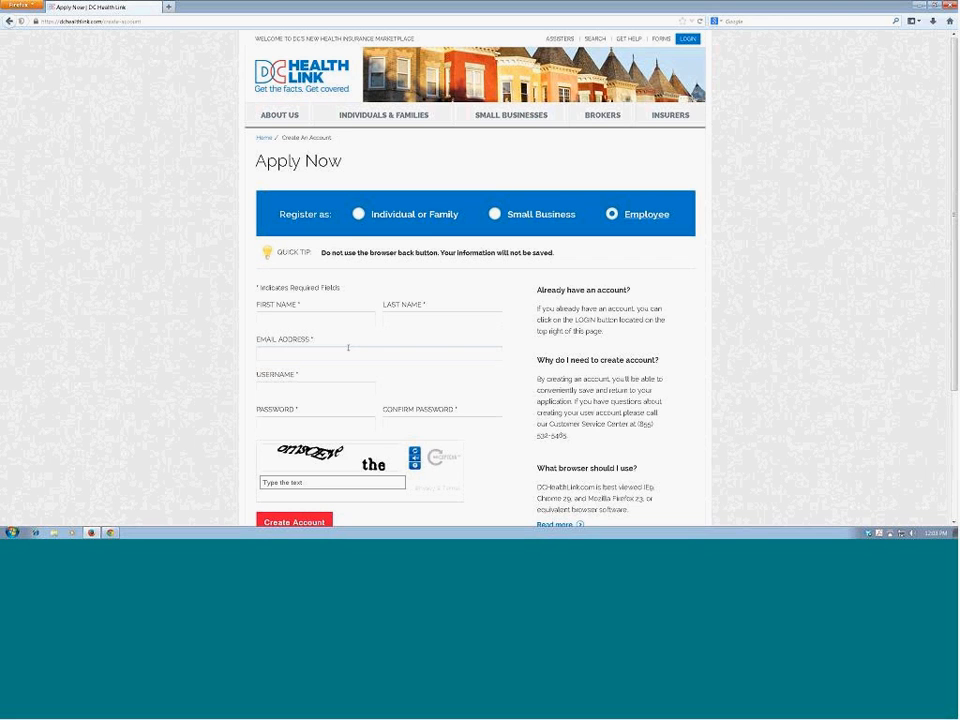
Step: Return to the login page and log in with the existing account's username and password
left_click(688, 38)
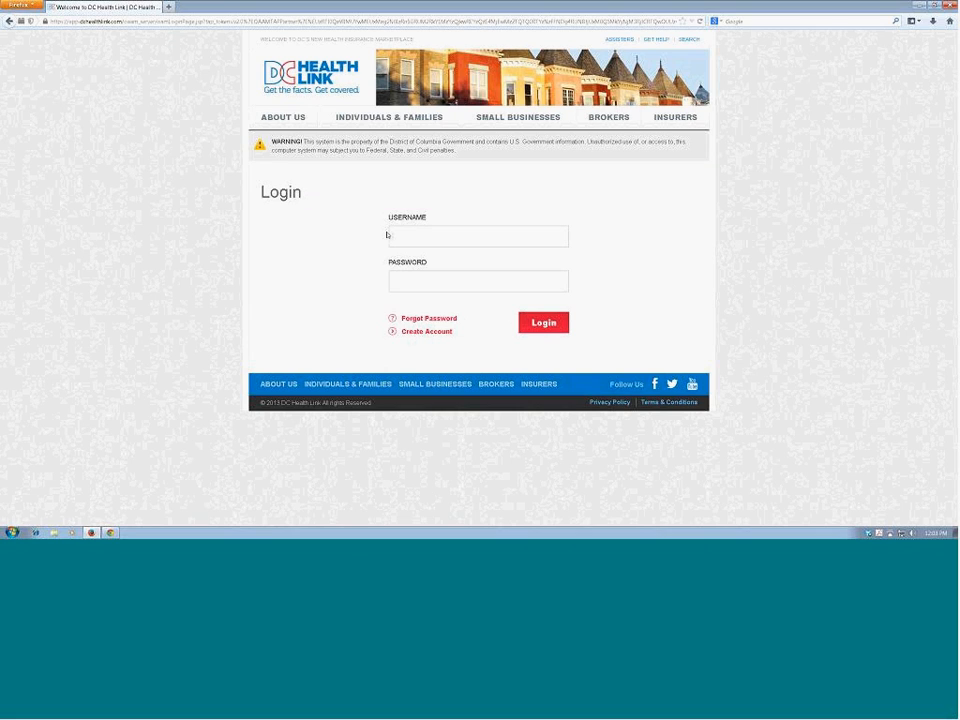
left_click(387, 234)
key("Tab")
type("*********")
left_click(543, 322)
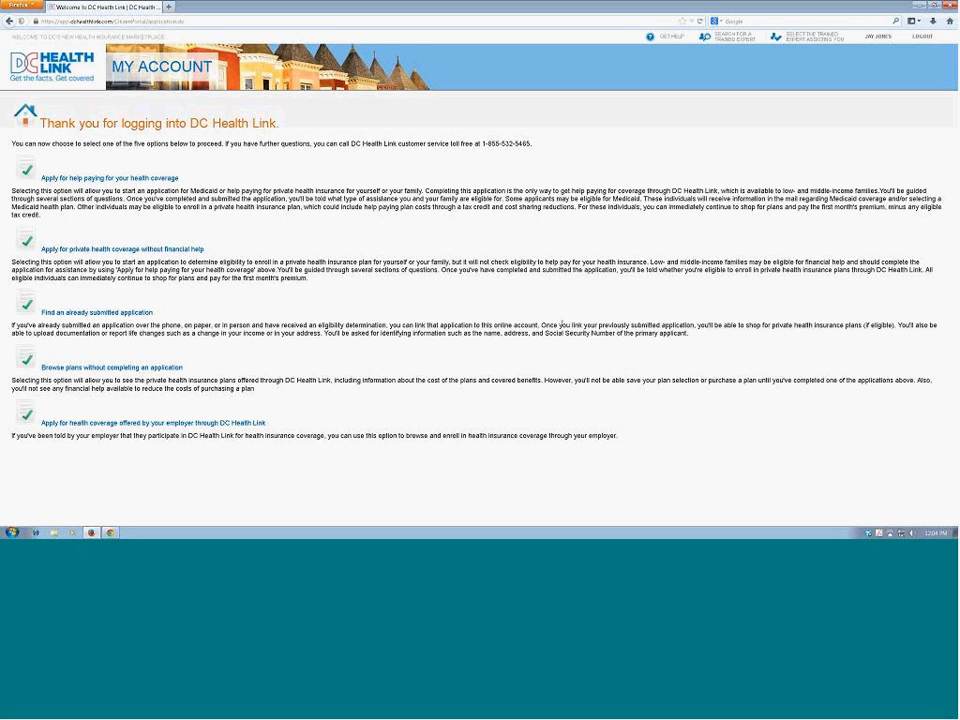
Step: Start the employer-offered health coverage application for myself and my family, and continue through the introductory pages to the Your Information form
left_click(56, 424)
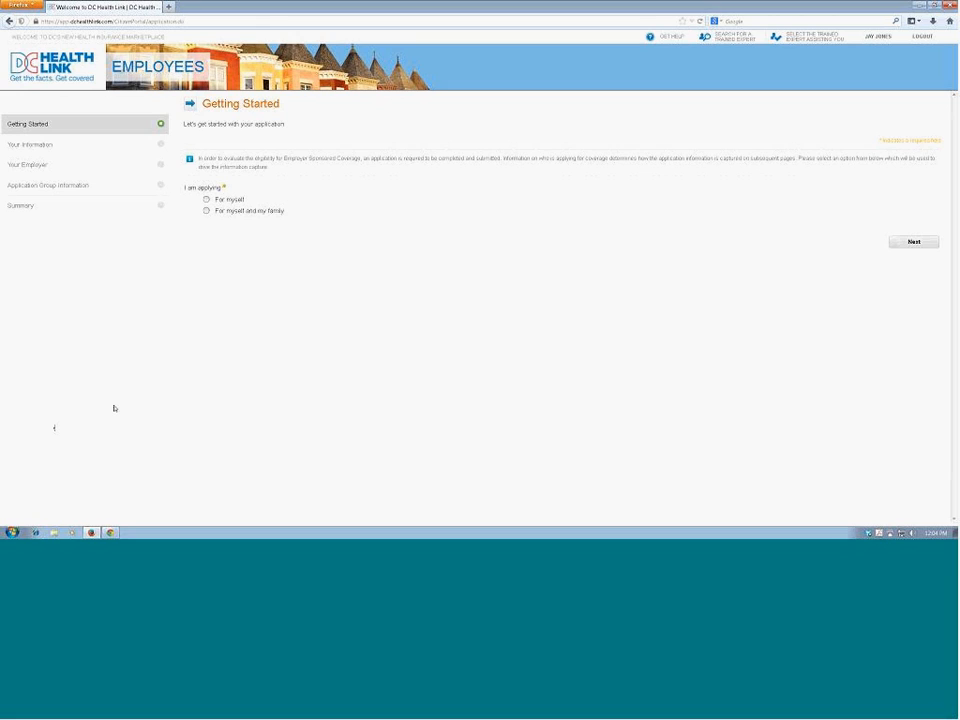
left_click(207, 200)
left_click(207, 211)
left_click(910, 242)
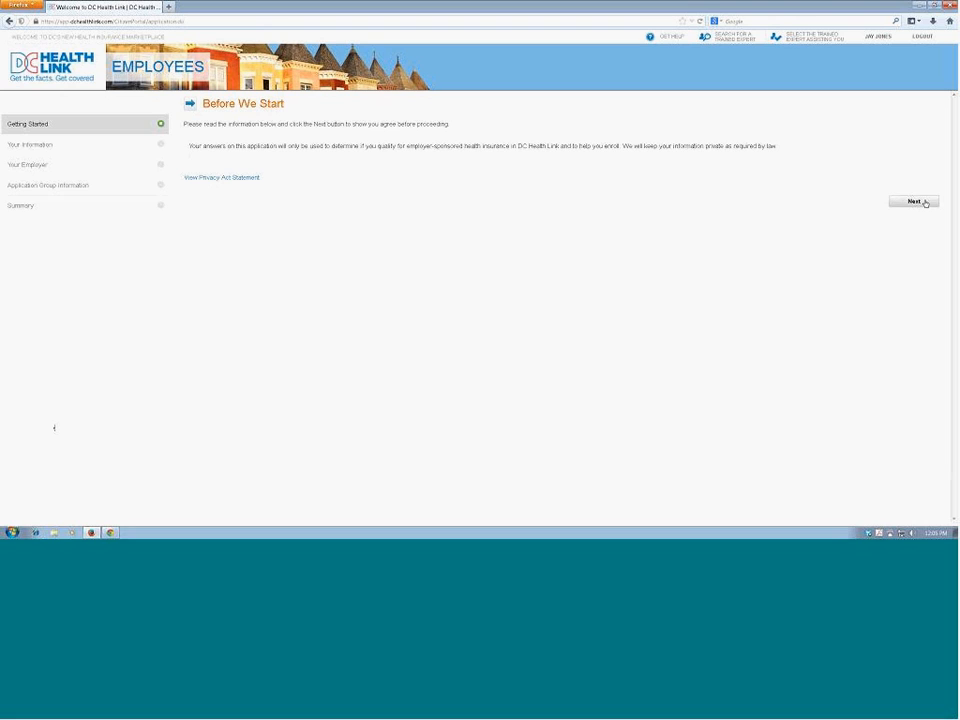
left_click(916, 201)
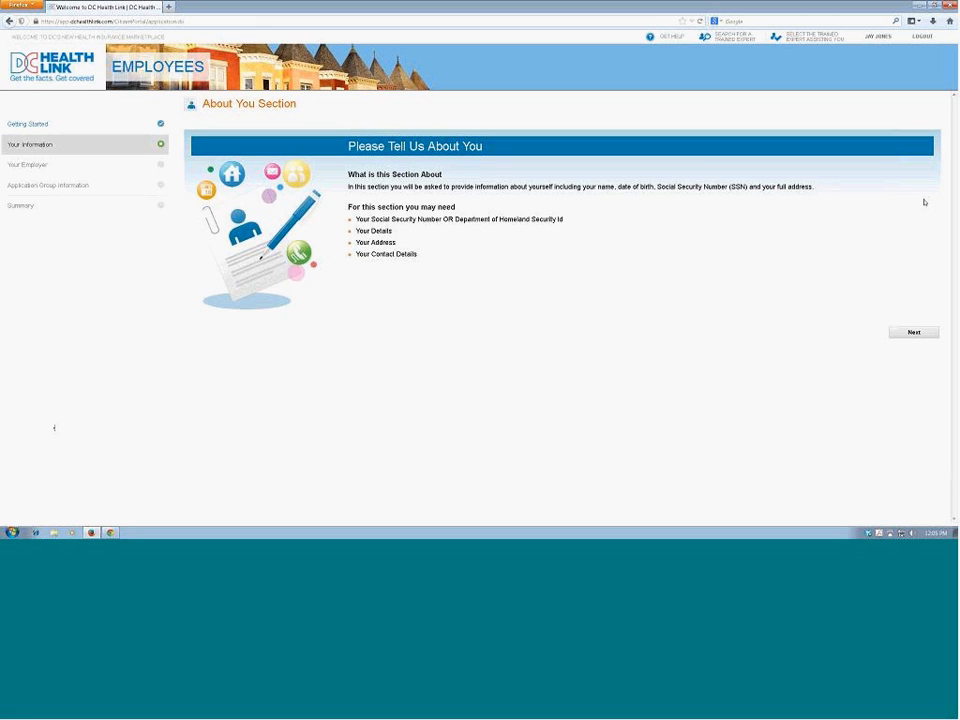
left_click(922, 336)
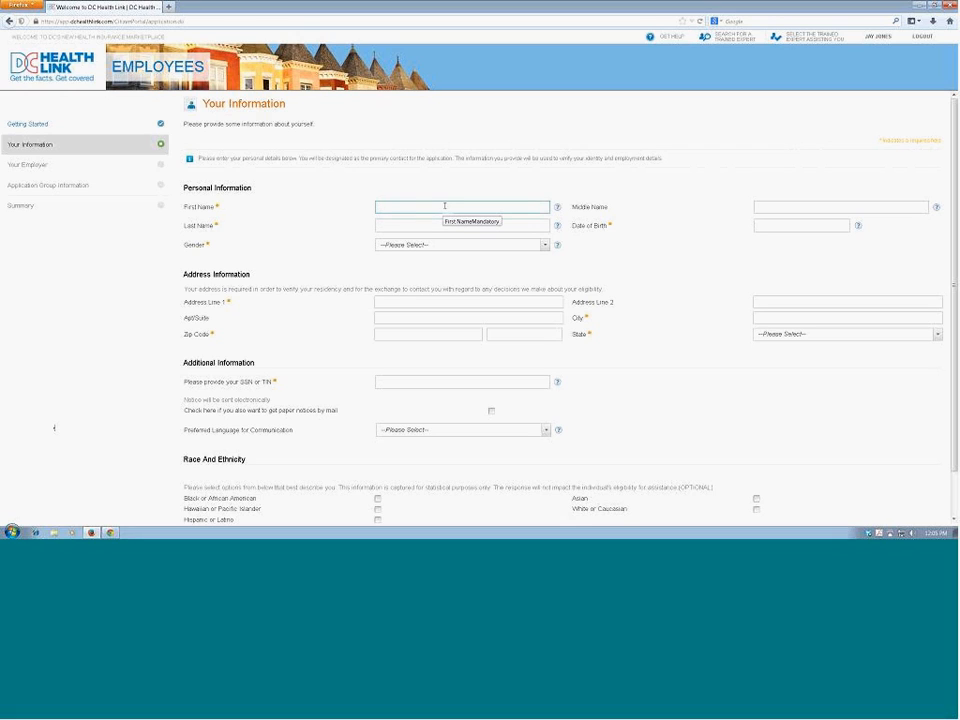
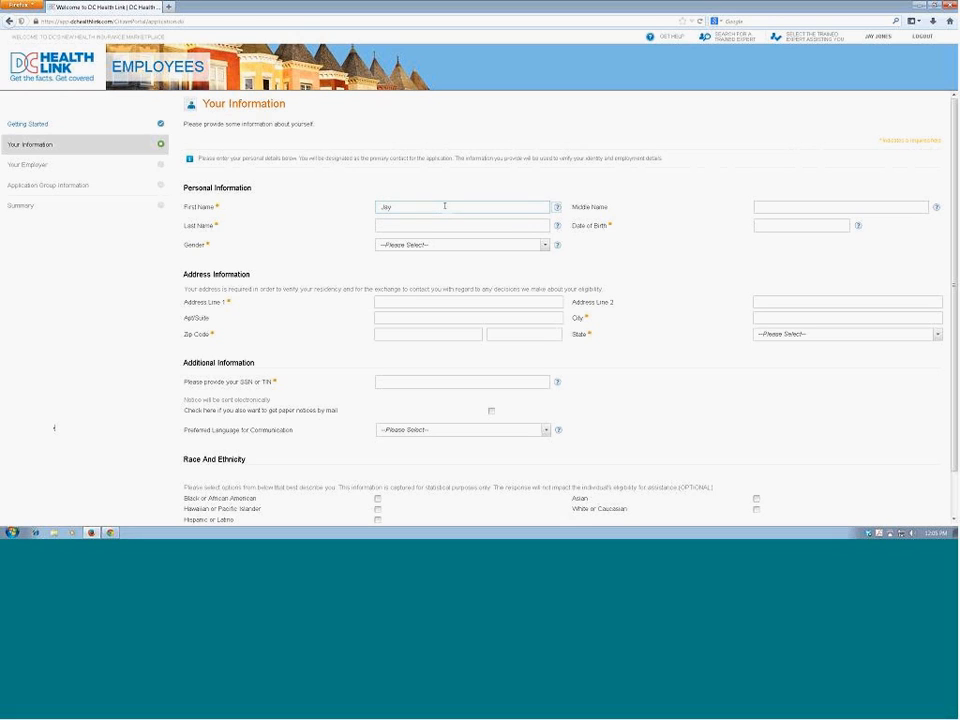
Step: Enter the applicant's first name, last name and date of birth, and set the gender to Male
key("Tab")
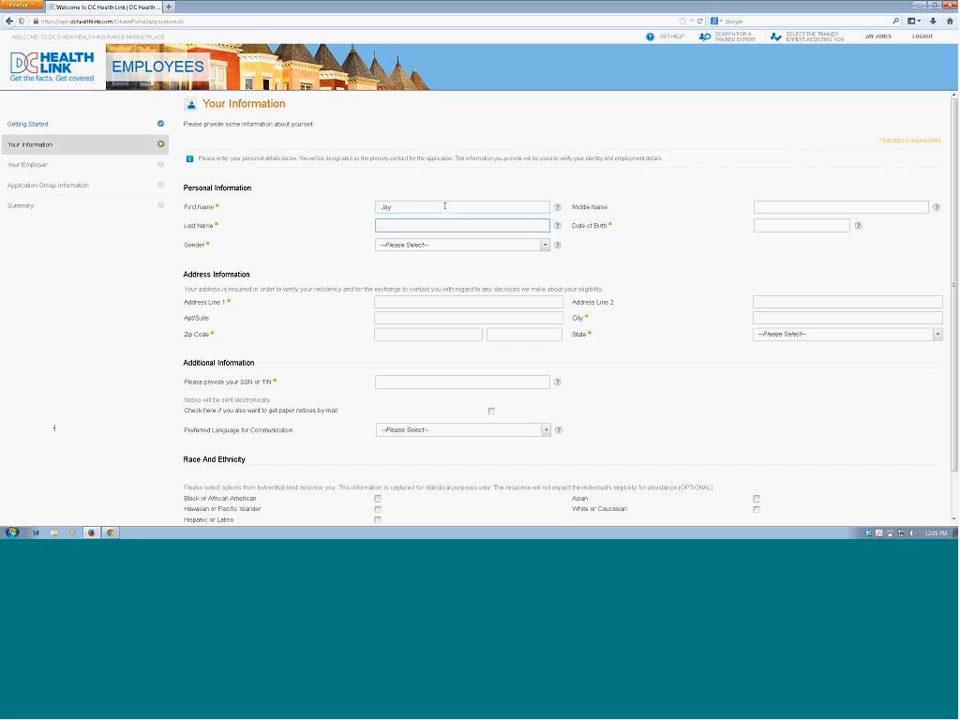
key("Tab")
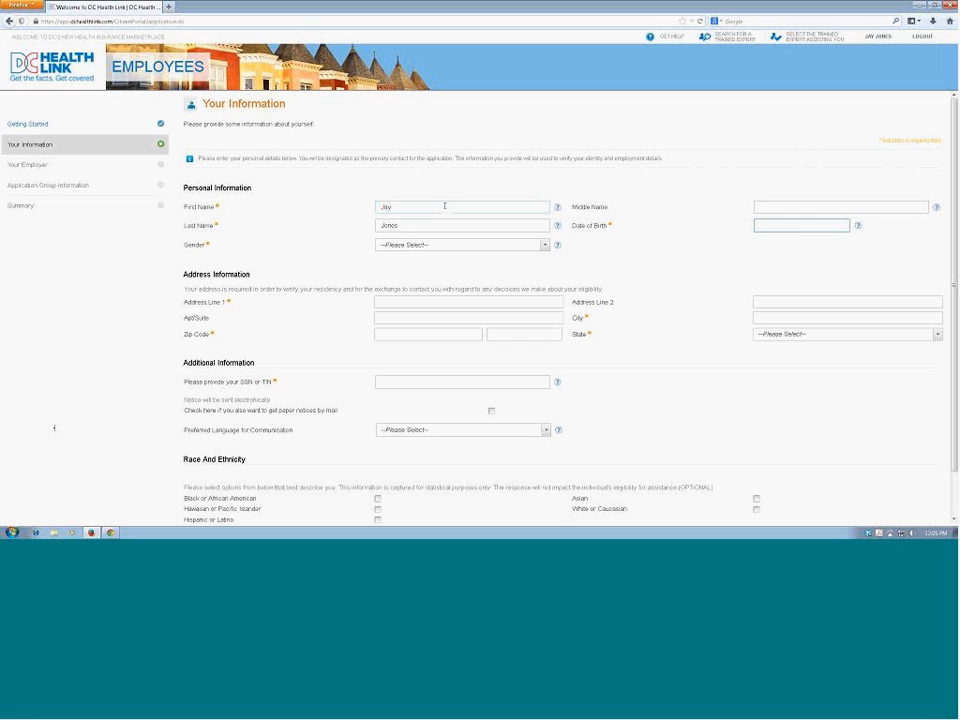
type("10/10/10")
type("82")
left_click(544, 244)
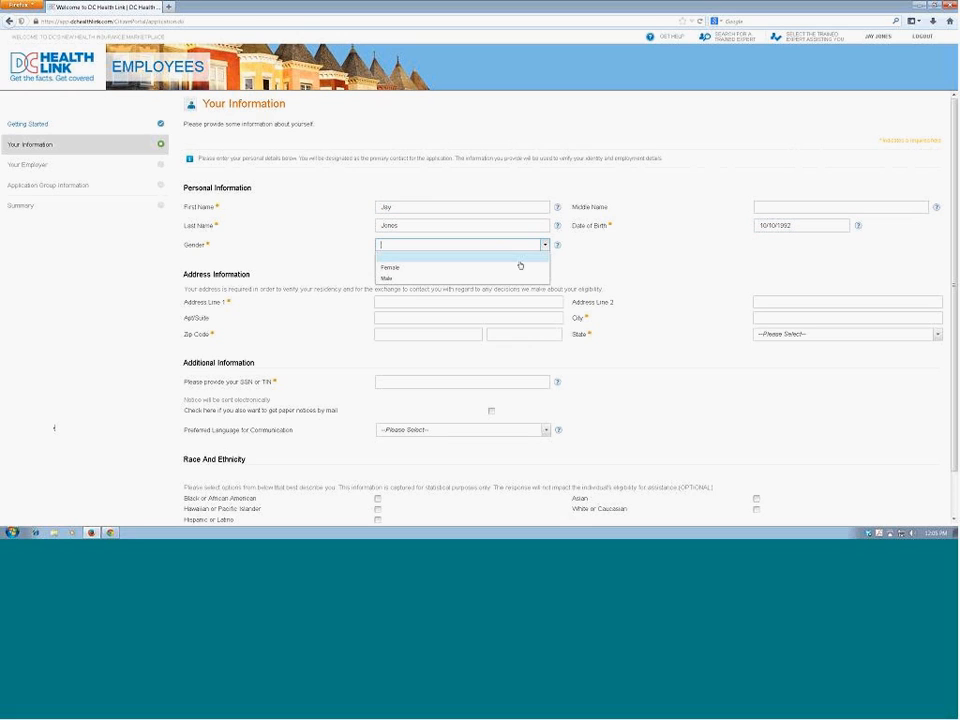
left_click(515, 279)
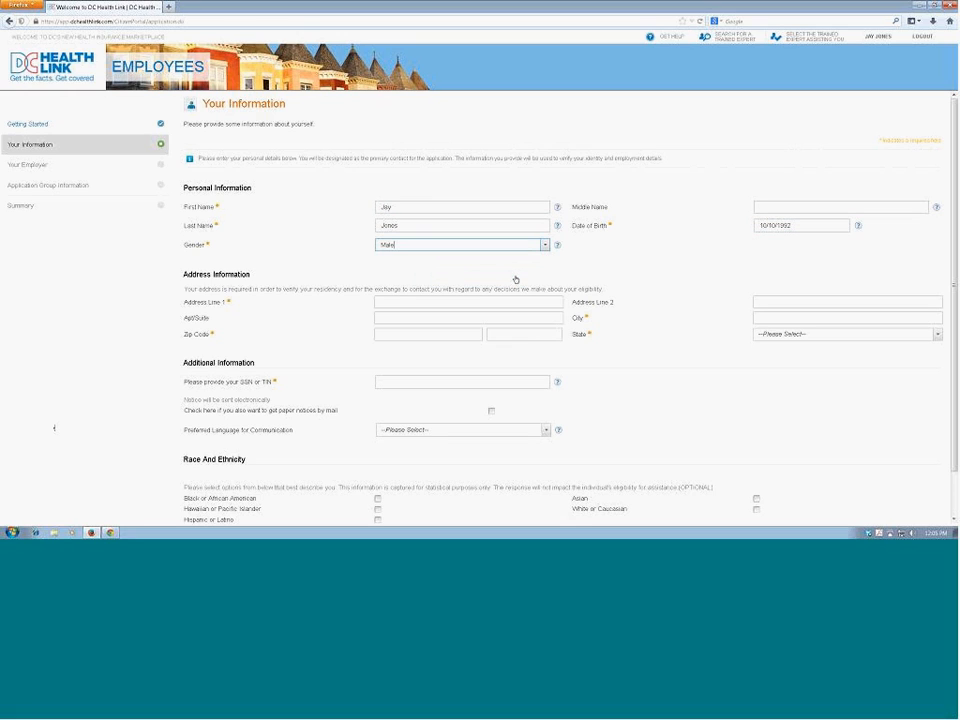
Step: Fill in the applicant's street address, city and zip code, and select District of Columbia as the state
left_click(445, 301)
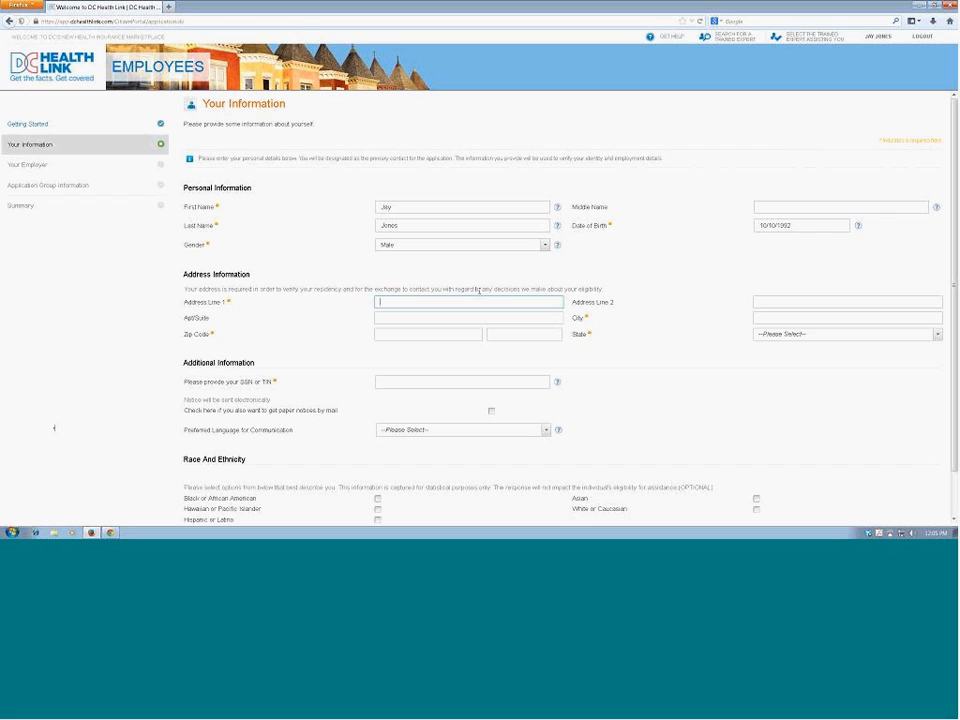
key("Tab")
key("Tab")
type("Washington")
key("Tab")
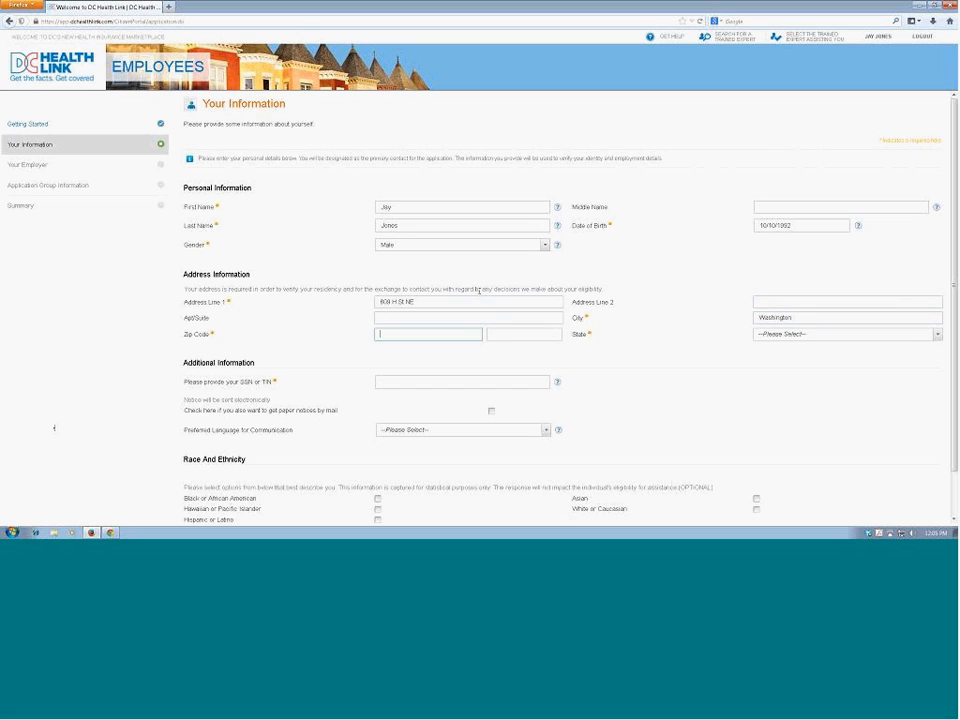
type("20002")
left_click(937, 334)
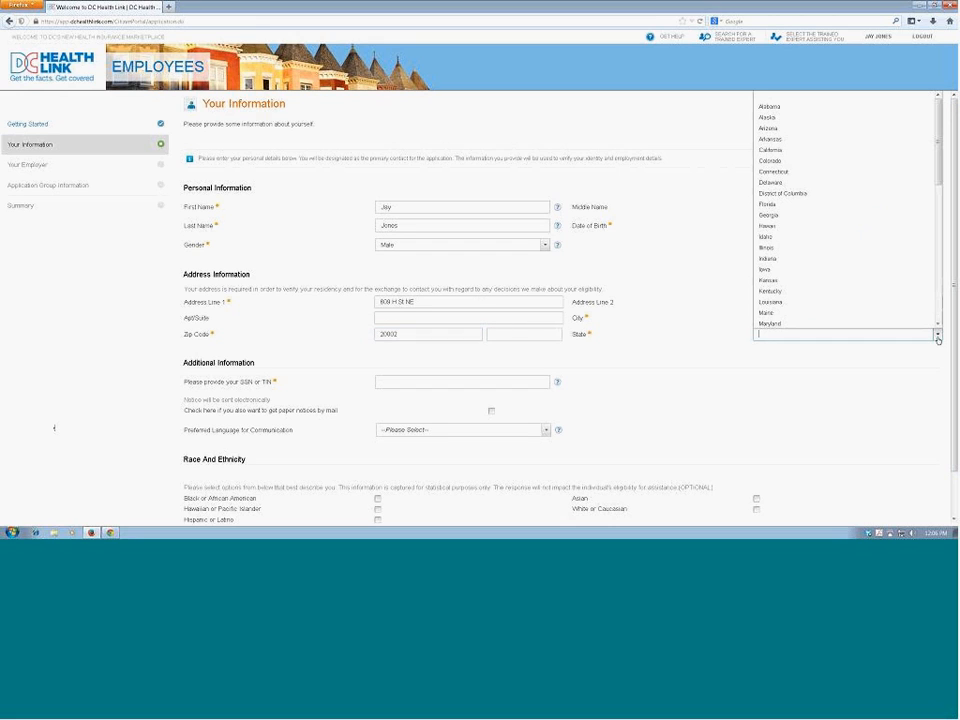
left_click(801, 194)
Step: Enter the applicant's SSN or TIN, enable paper notices by mail, and set the preferred communication language to English
left_click(518, 379)
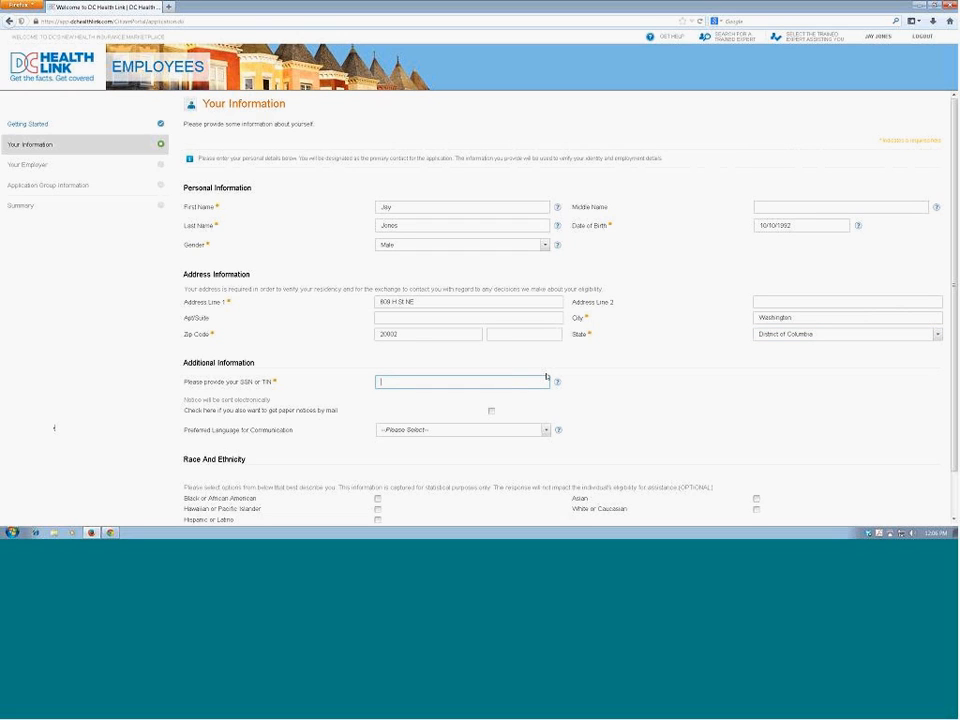
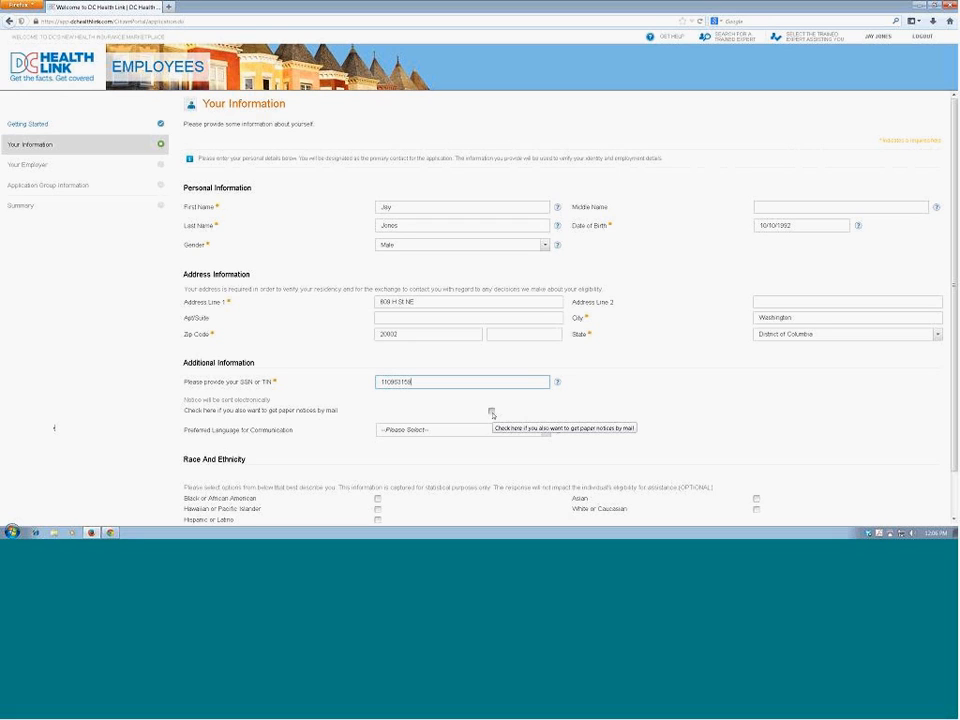
left_click(491, 411)
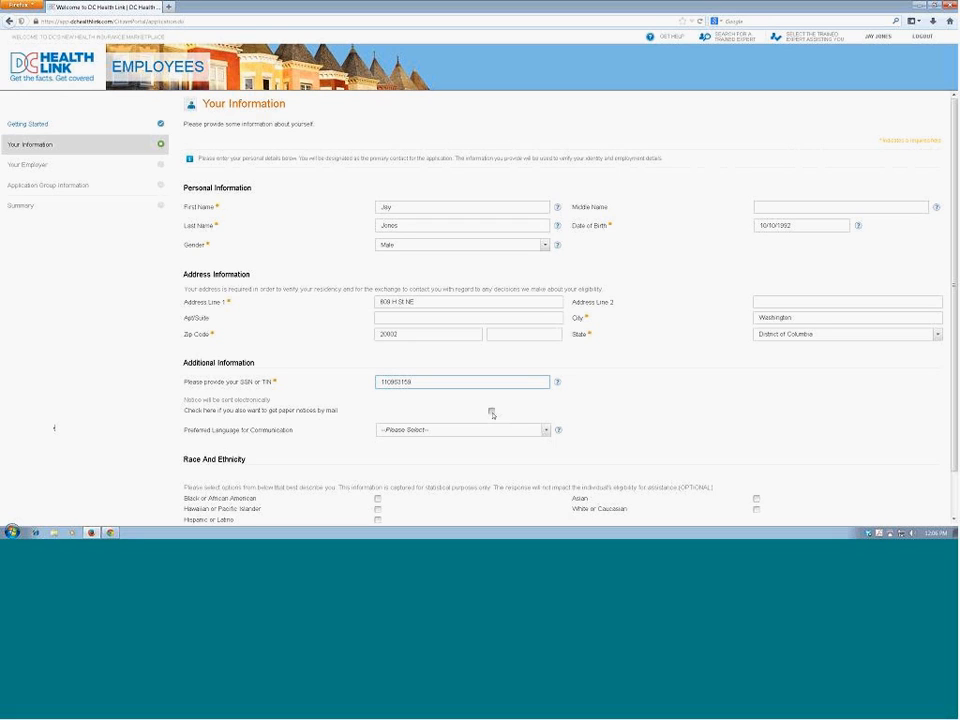
left_click(546, 431)
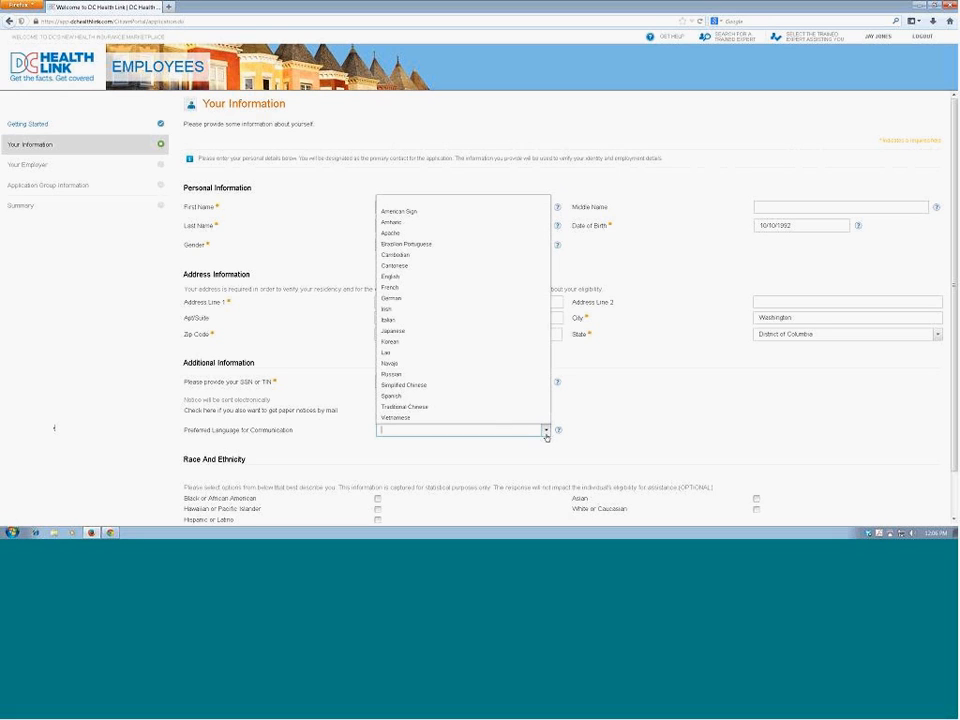
left_click(401, 279)
Step: Mark the race and ethnicity as White or Caucasian and continue to the employer information page
scroll(665, 446, "down", 1)
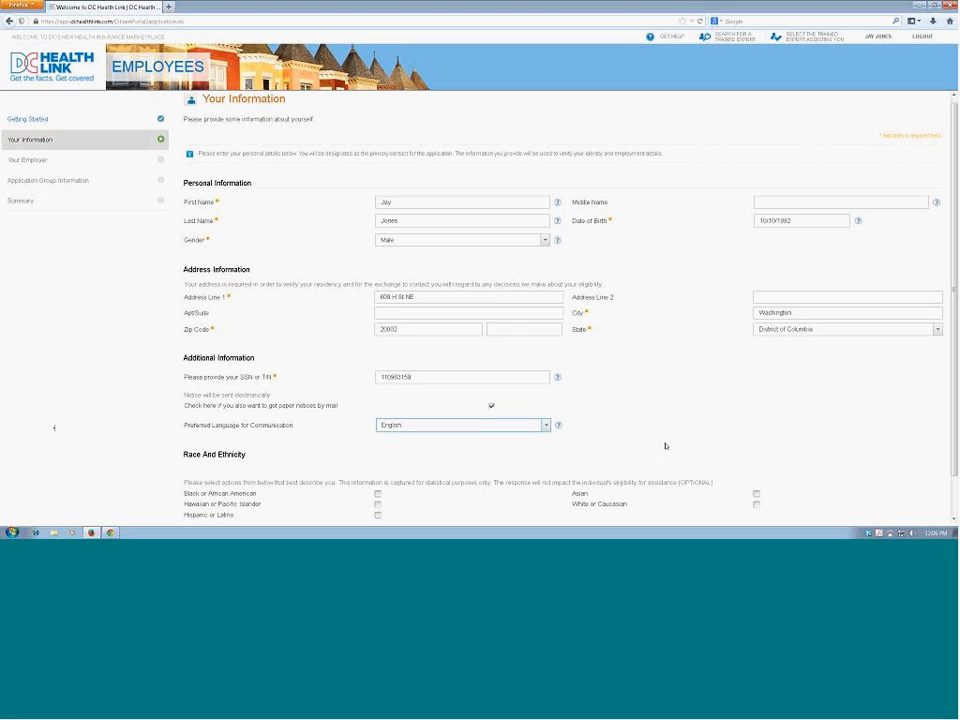
scroll(665, 446, "down", 2)
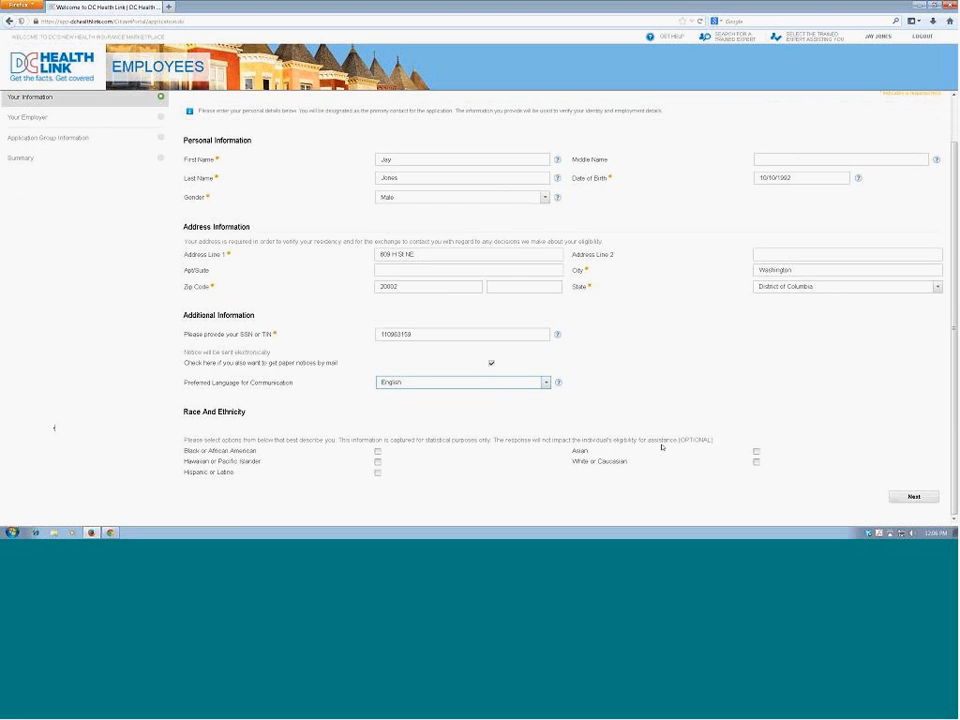
left_click(756, 462)
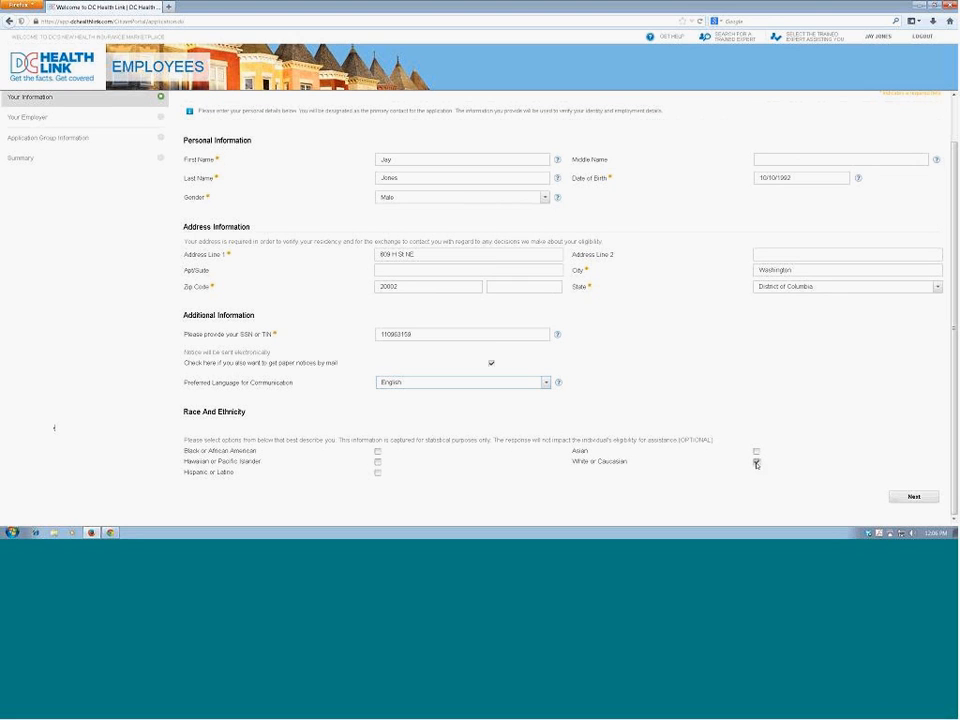
left_click(914, 497)
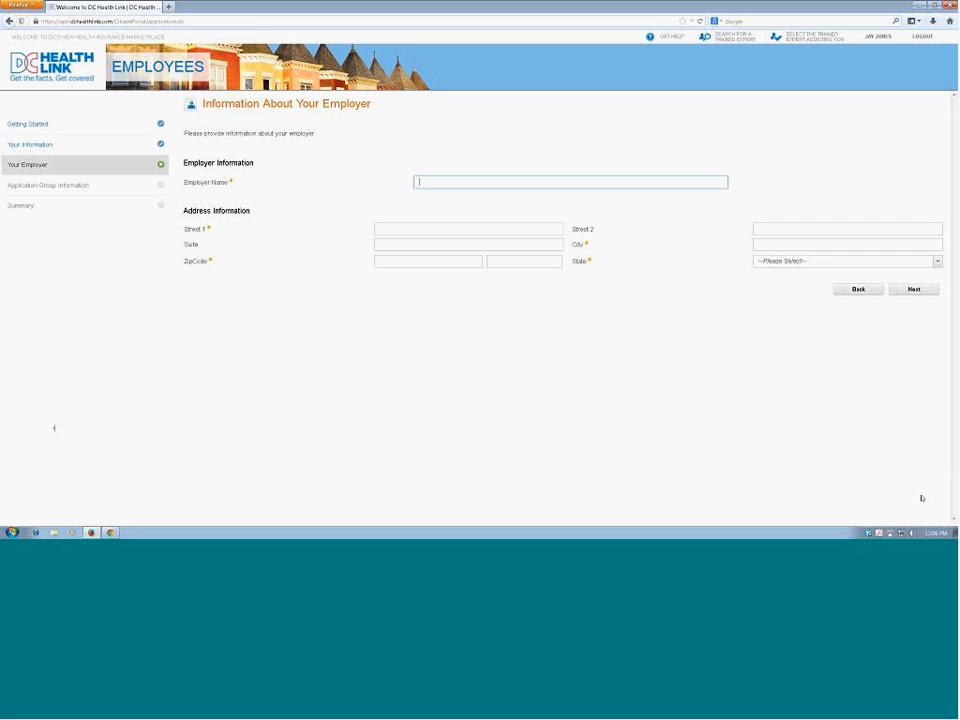
Step: Enter "Hill Employee Test" as the employer name
type("Hill Employee Test")
key("Tab")
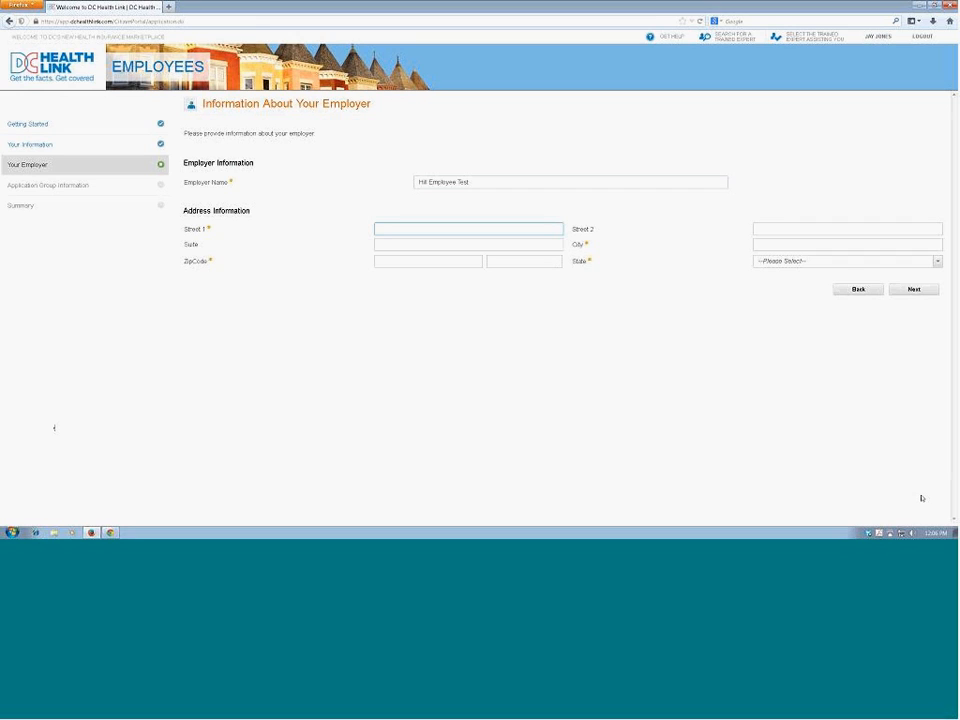
Step: Enter the employer's street address, city and zip code
key("Tab")
key("Tab")
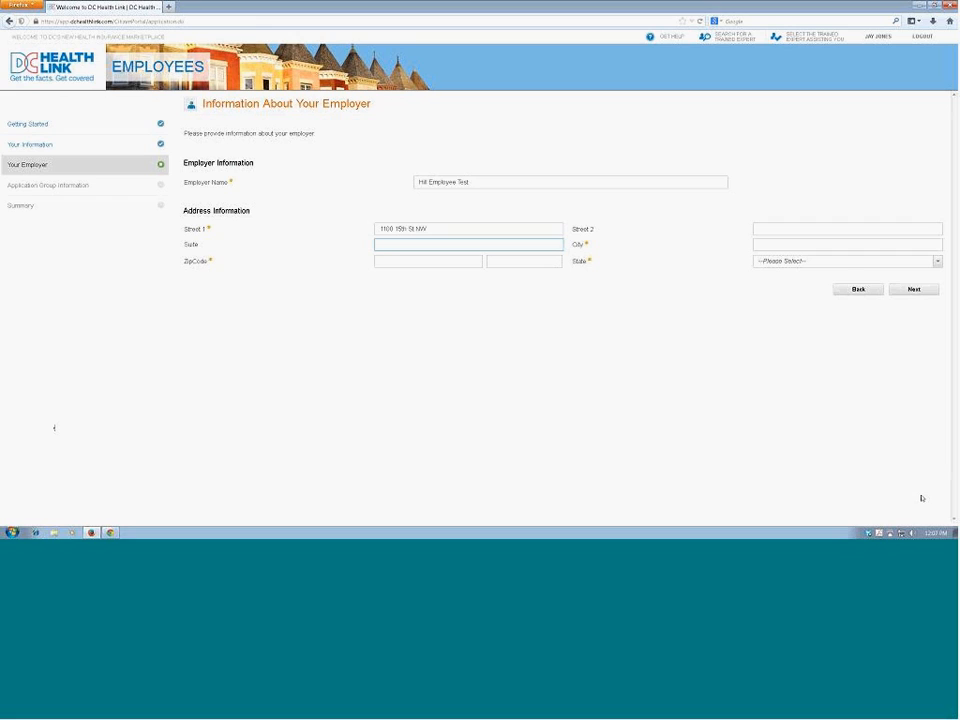
left_click(789, 243)
type("Washington")
key("Tab")
type("2000")
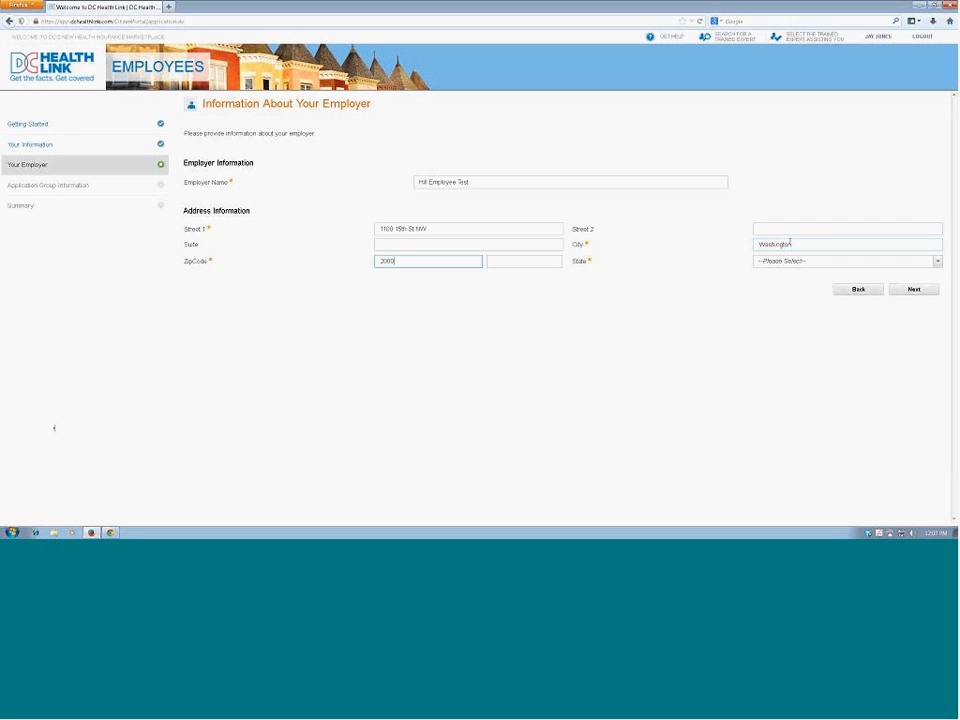
type("5")
Step: Select District of Columbia as the employer's state and continue past the household introduction to the application group member details
left_click(938, 266)
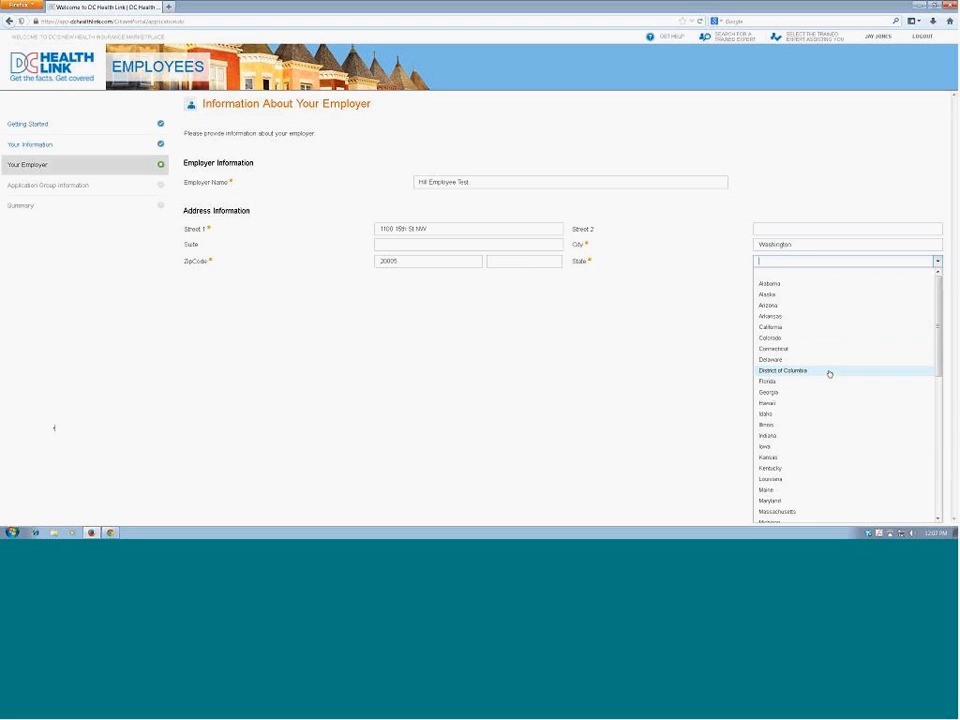
left_click(827, 372)
left_click(921, 289)
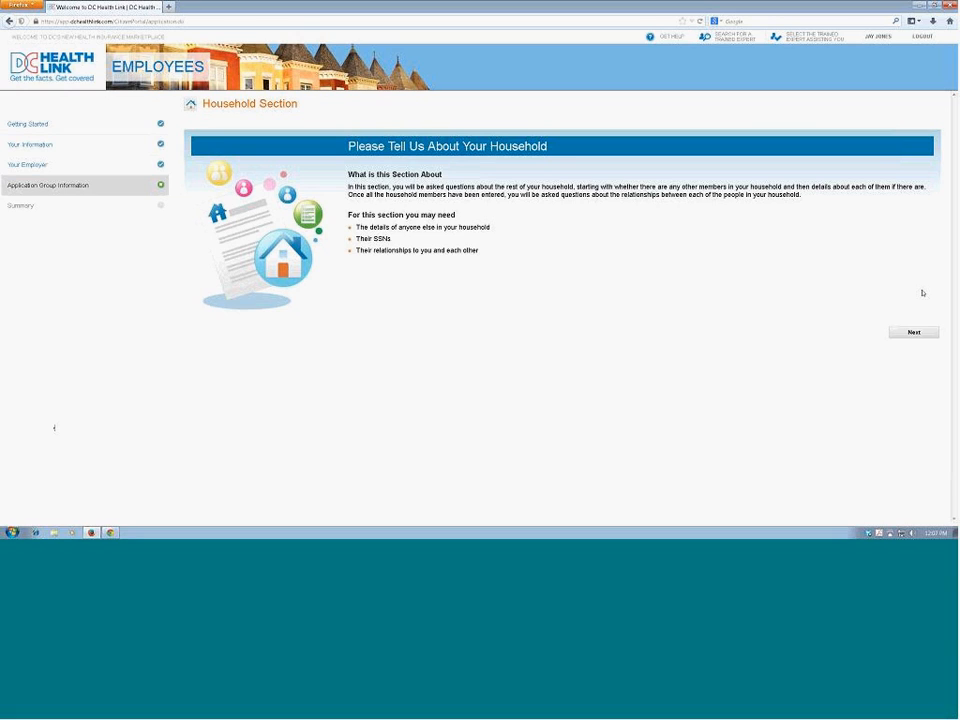
left_click(919, 333)
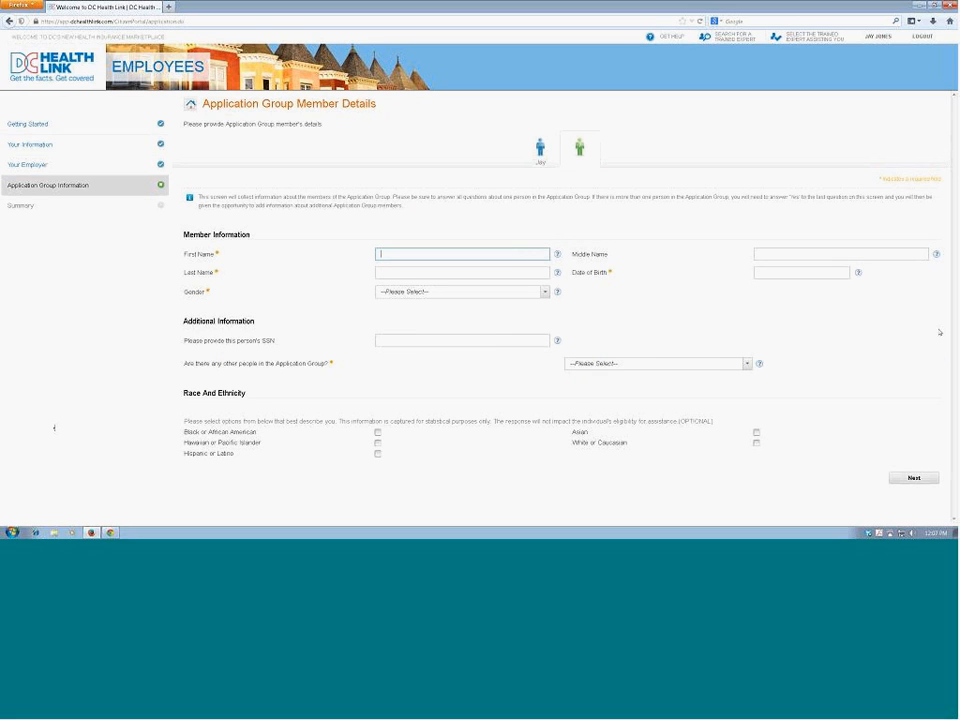
Step: Enter the first additional group member's first name, last name and date of birth
key("Tab")
key("Tab")
key("Tab")
type("1/1")
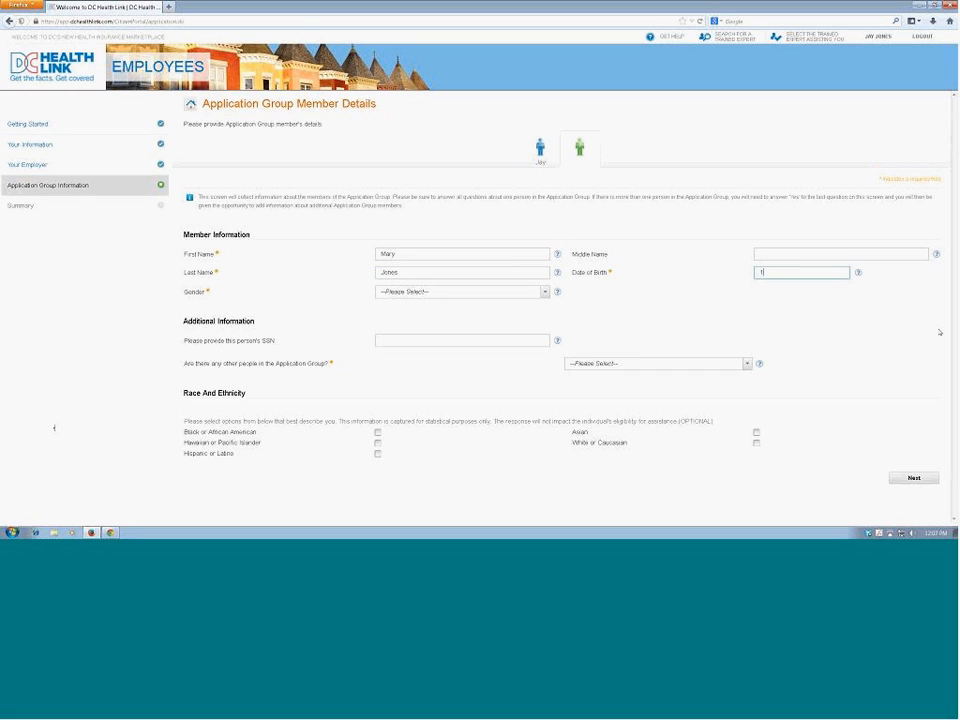
type("/1980")
Step: Set the first additional member's gender to Female and enter this person's SSN
left_click(537, 292)
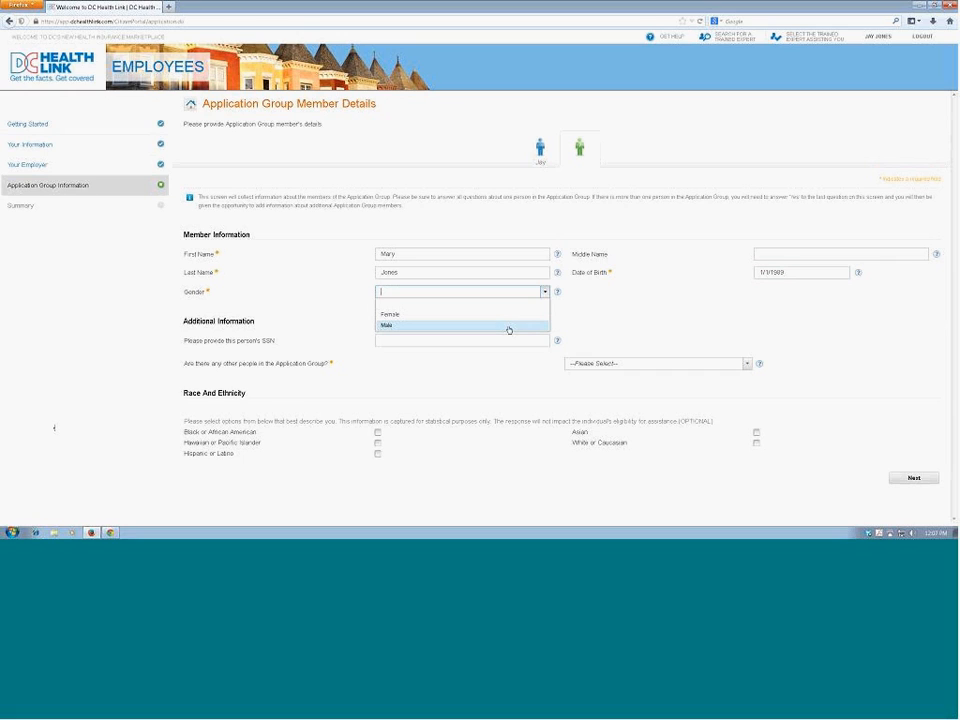
left_click(501, 316)
left_click(499, 338)
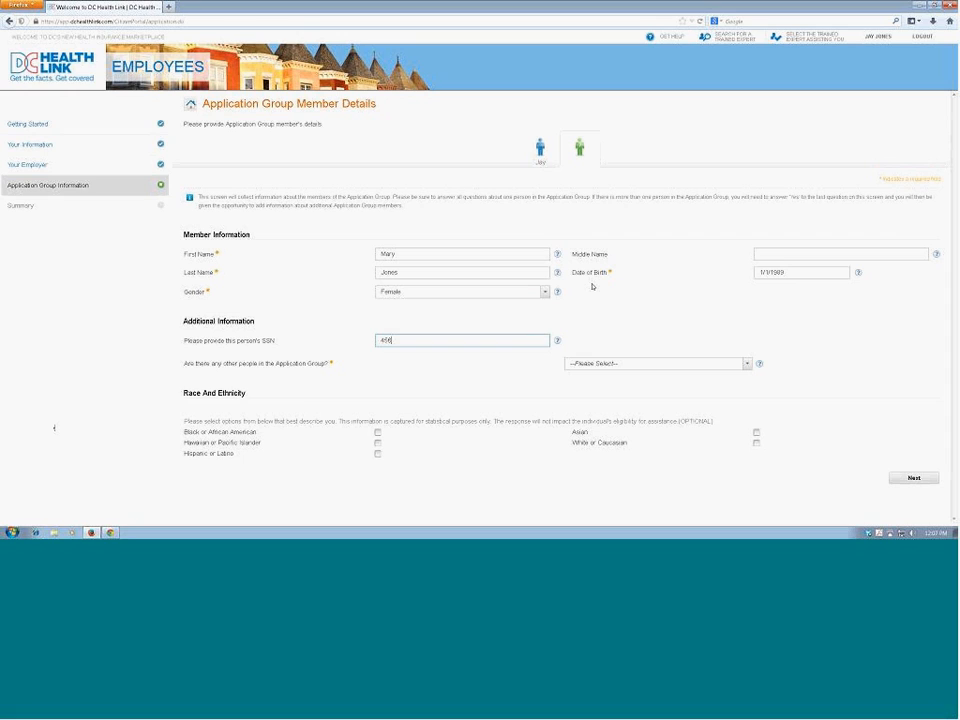
Step: Answer Yes to other people being in the application group, mark the race as Asian and continue to the next member
left_click(748, 366)
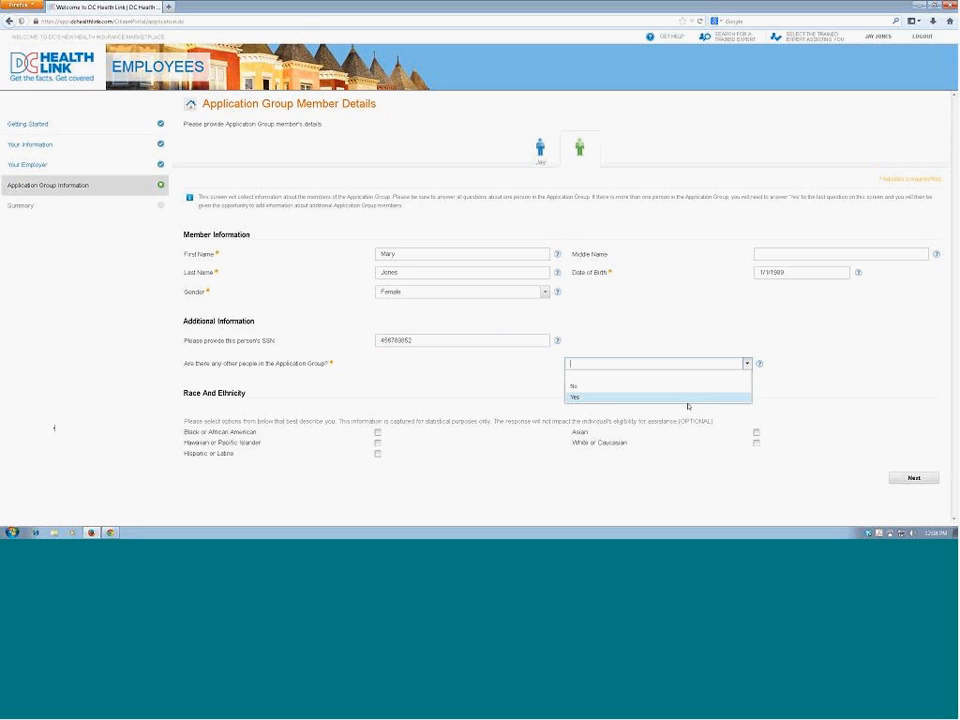
left_click(682, 398)
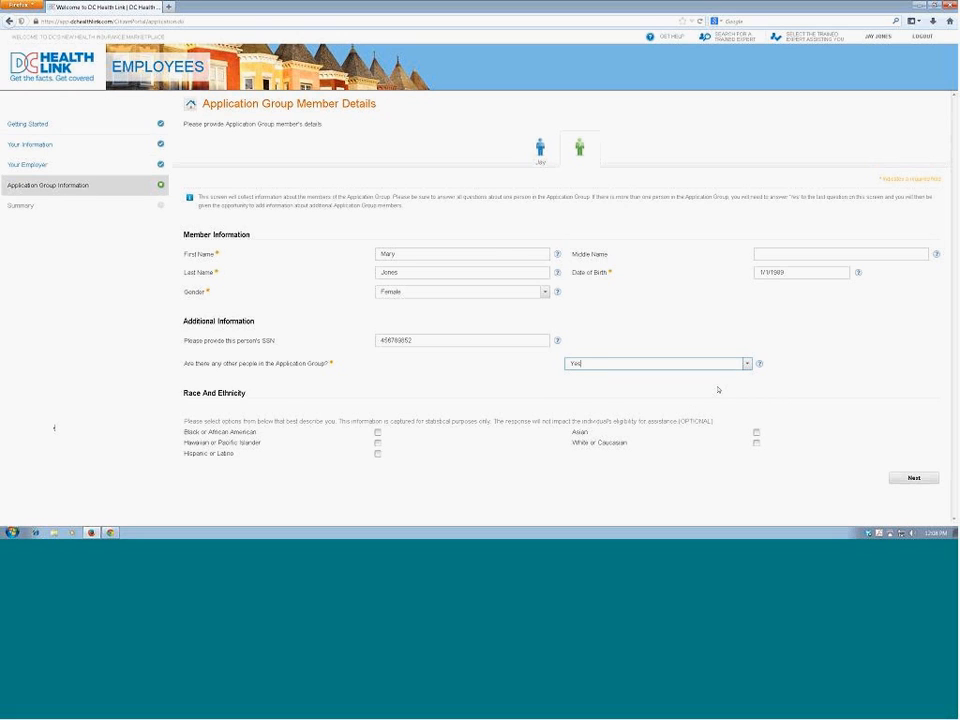
left_click(756, 432)
left_click(914, 478)
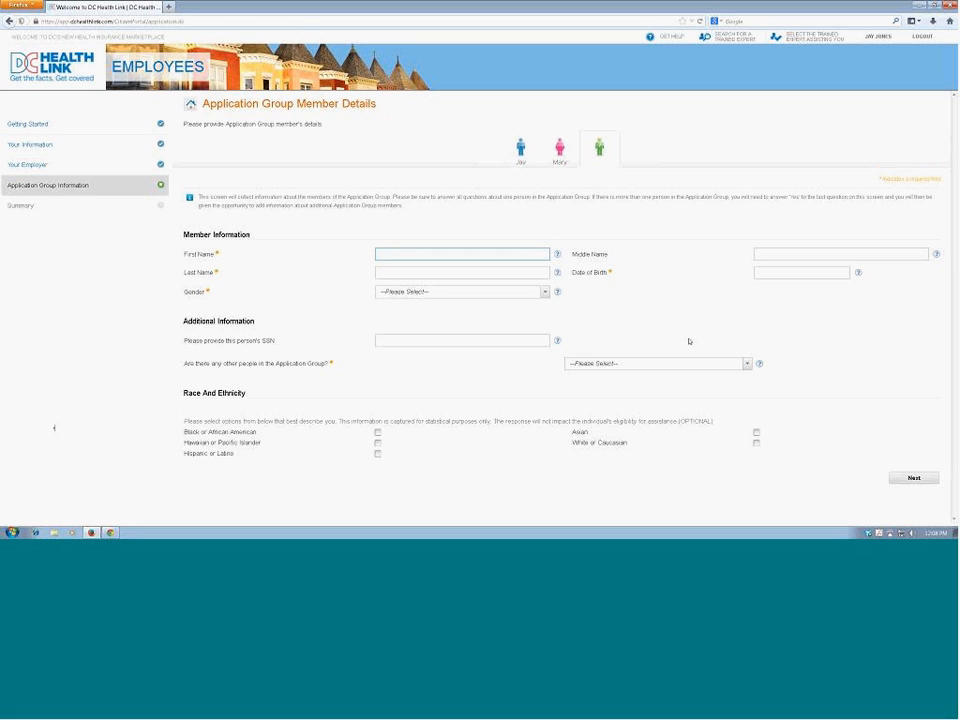
Step: Enter the second additional group member's first name, last name and date of birth
type("Baby")
key("Tab")
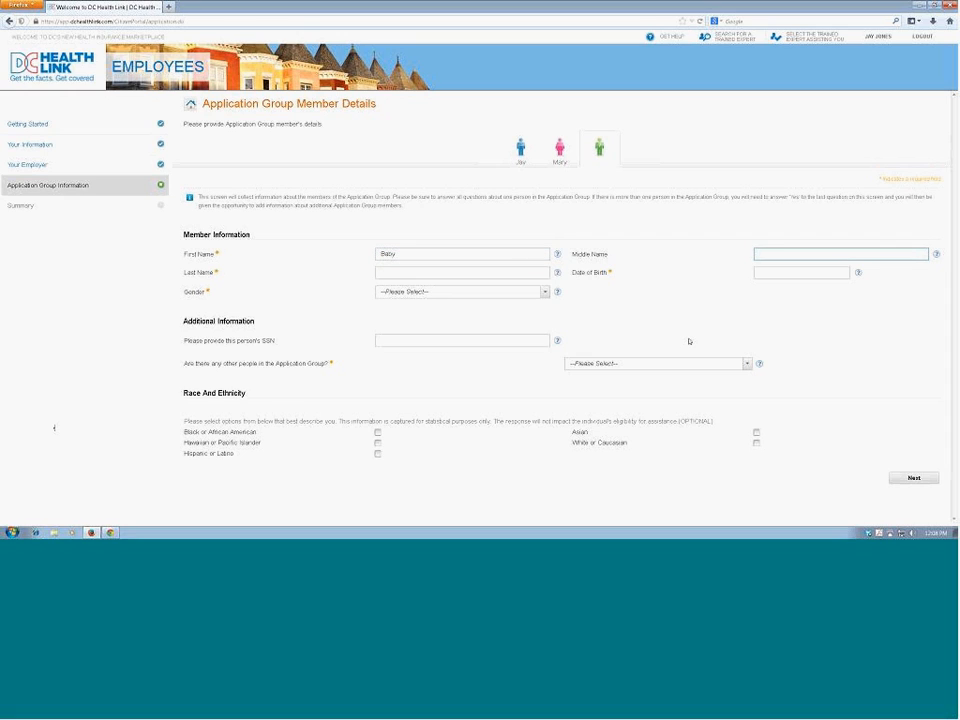
key("Tab")
type("Jones")
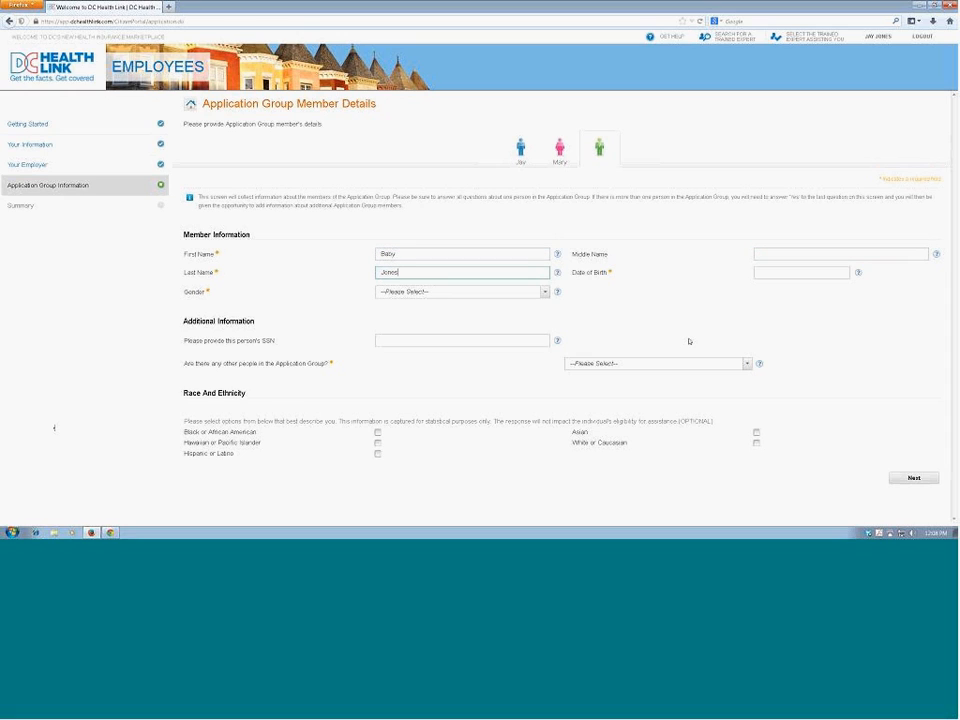
key("Tab")
type("7/7/2013")
Step: Set the second additional member's gender to Female and enter this person's SSN
left_click(540, 292)
left_click(522, 316)
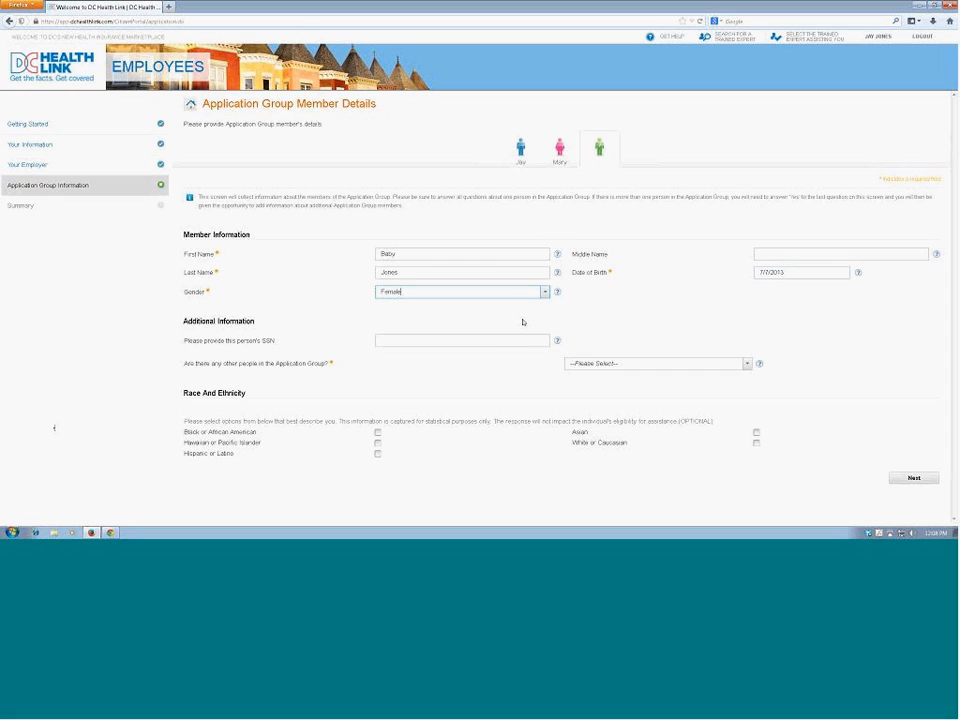
left_click(522, 339)
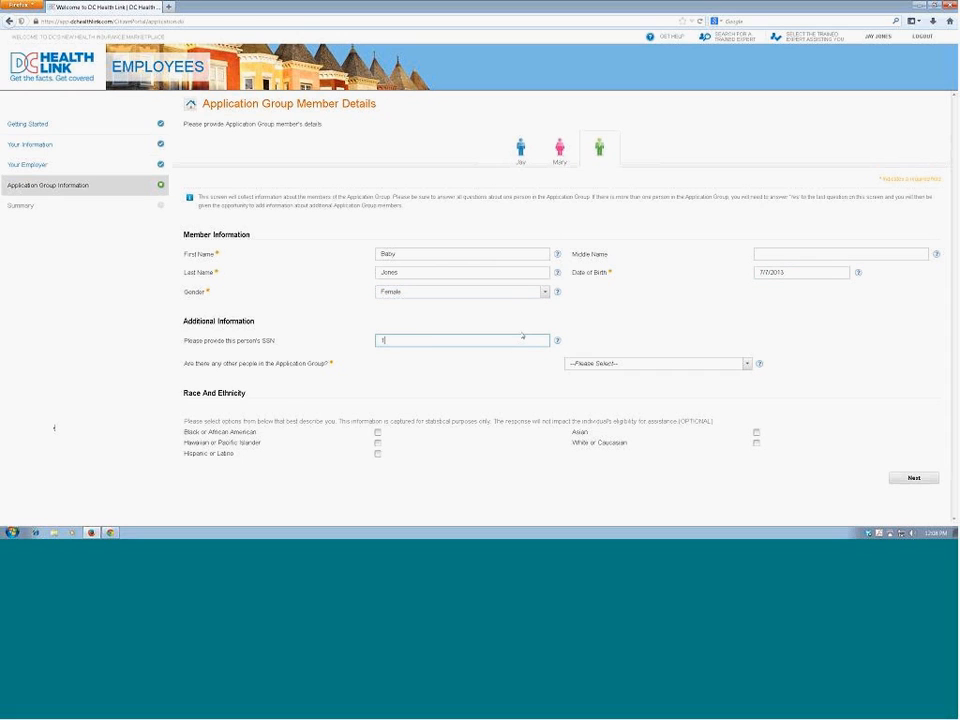
Step: Answer No to other people being in the application group, mark the race as Asian and continue to the relationships page
left_click(746, 366)
left_click(746, 366)
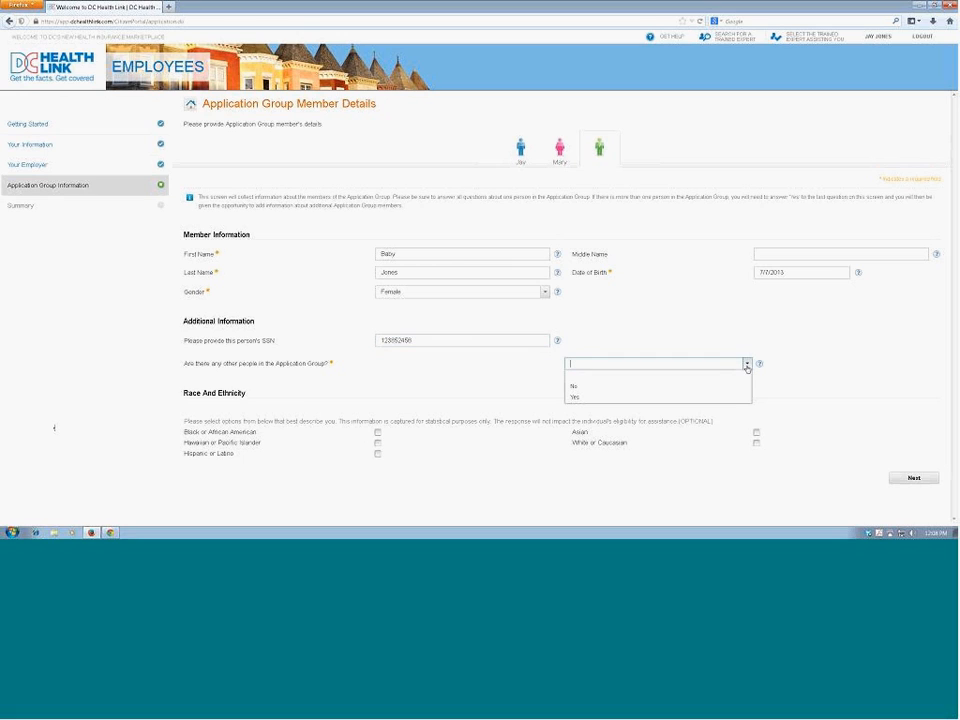
left_click(724, 393)
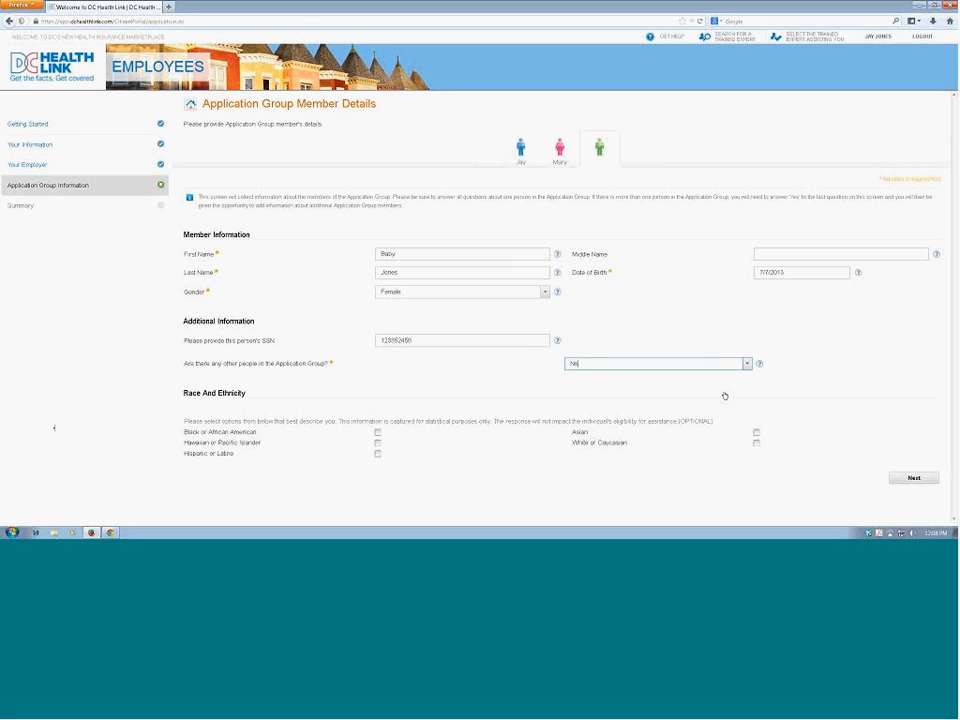
left_click(756, 433)
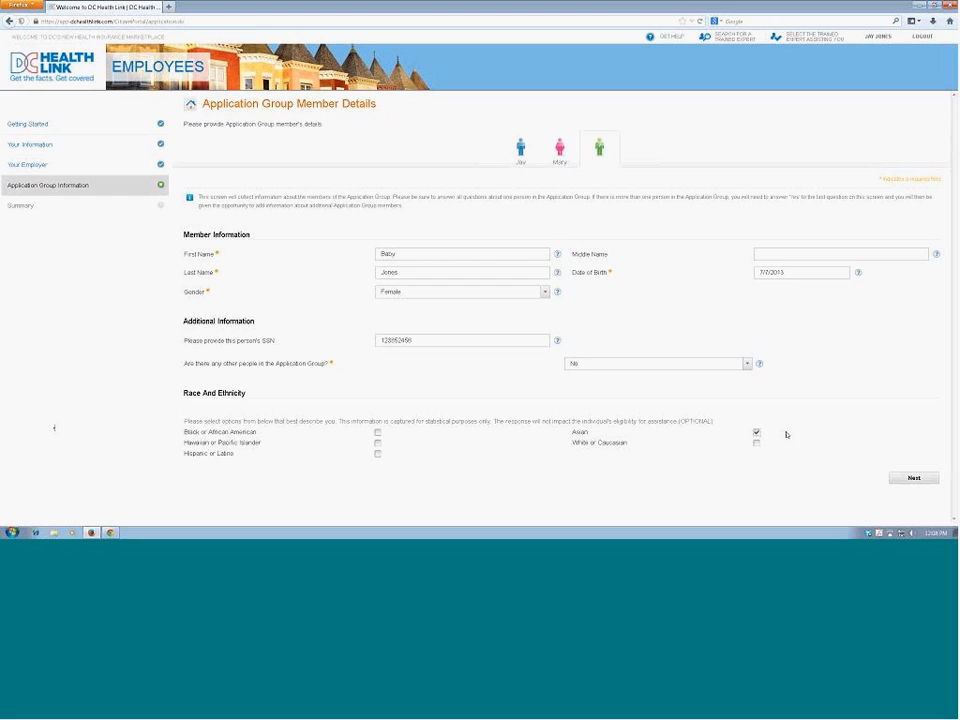
left_click(923, 479)
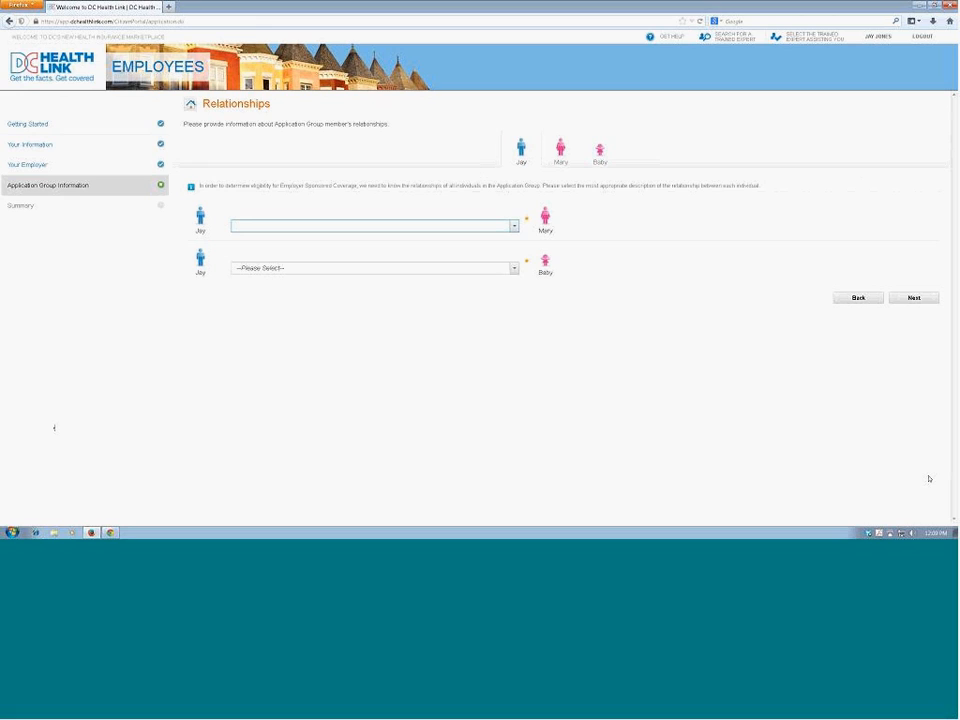
Step: Set the employee as "Is the Spouse of" the adult member and "Is the Parent of" the child, and continue
left_click(514, 228)
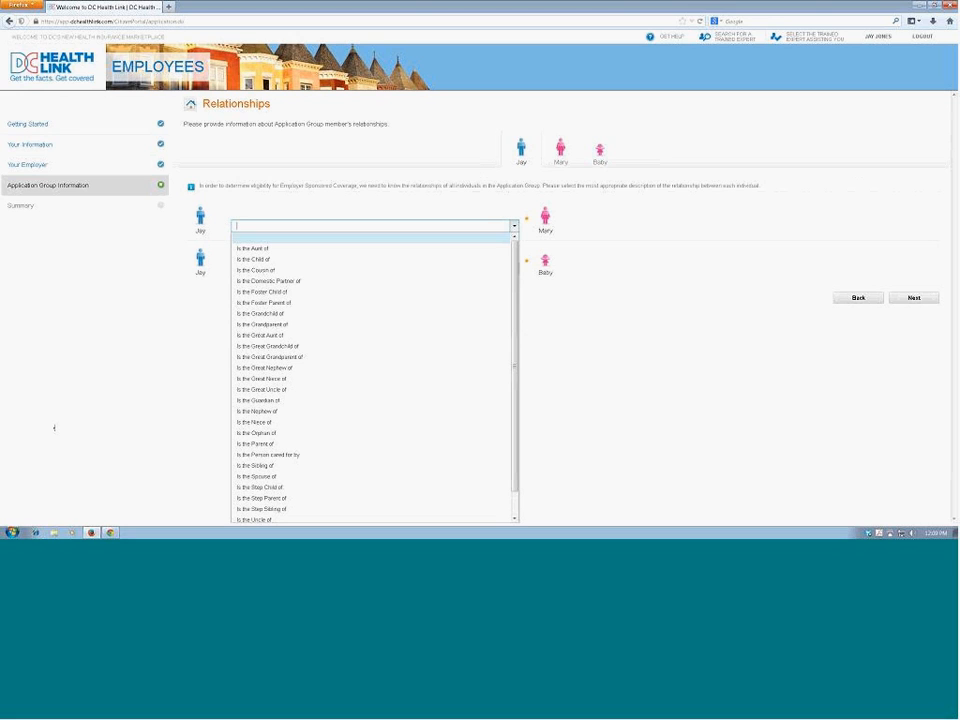
left_click(389, 477)
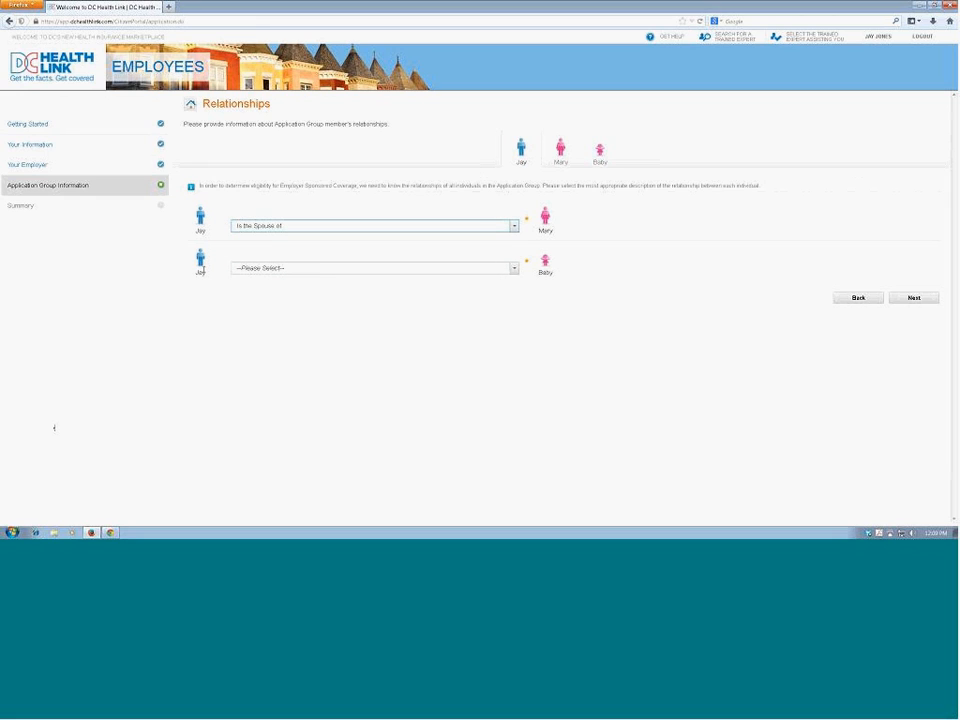
left_click(515, 270)
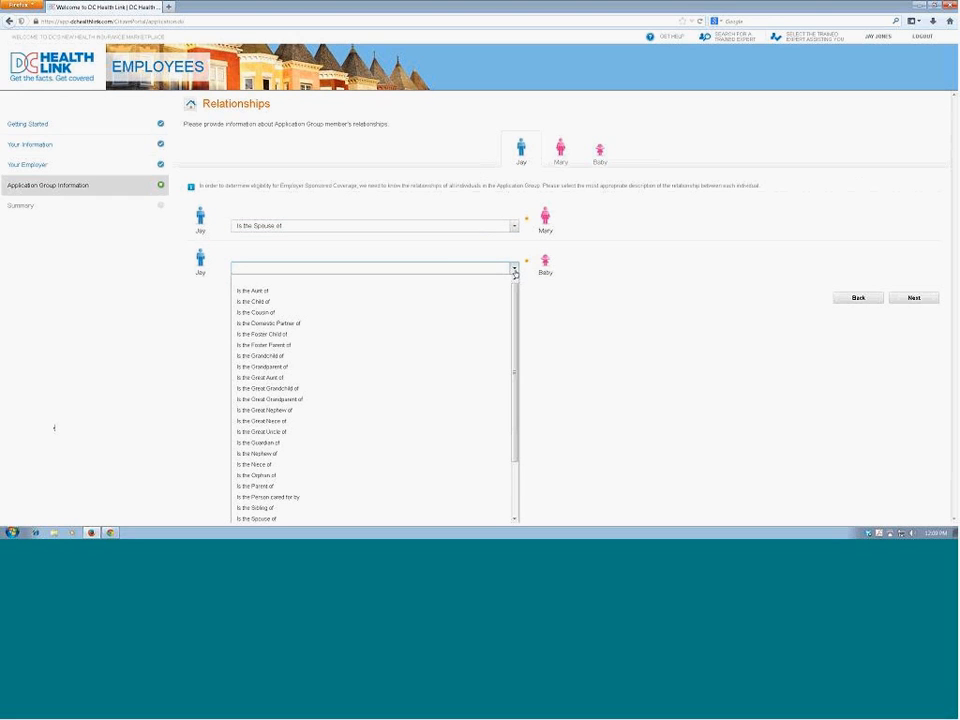
left_click(365, 487)
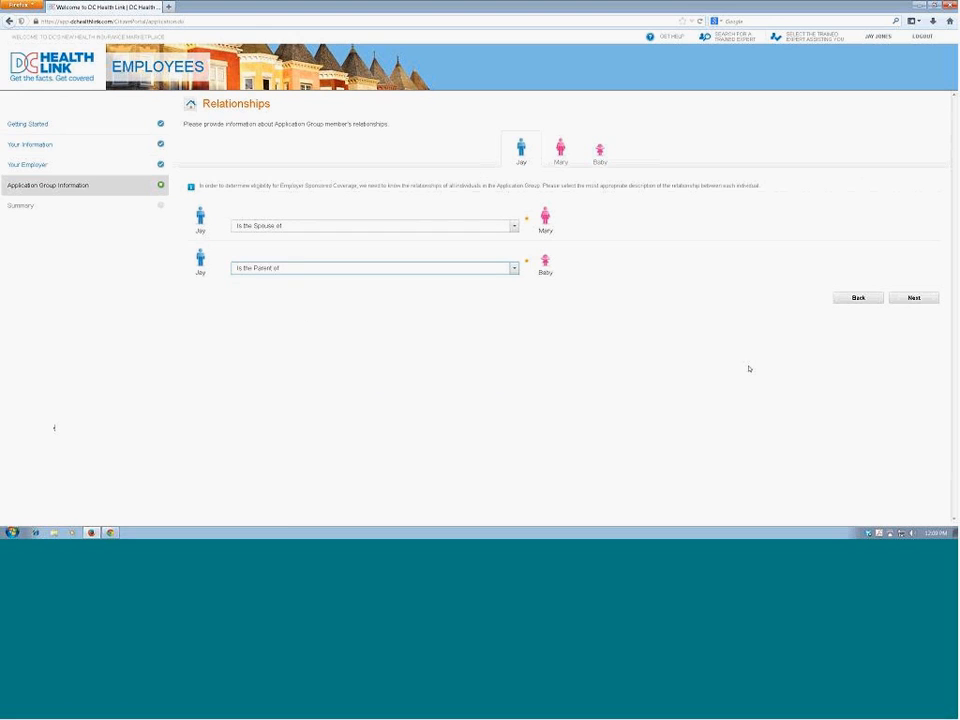
left_click(913, 298)
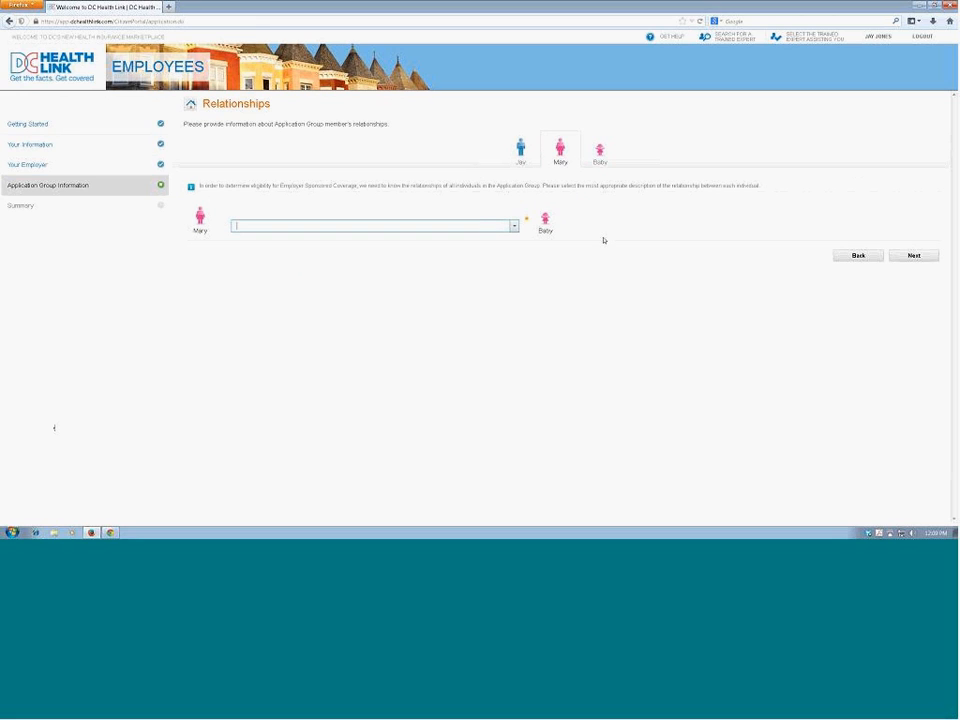
Step: Set the spouse's relationship to the child as "Is the Parent of" and continue to the application summary
left_click(515, 229)
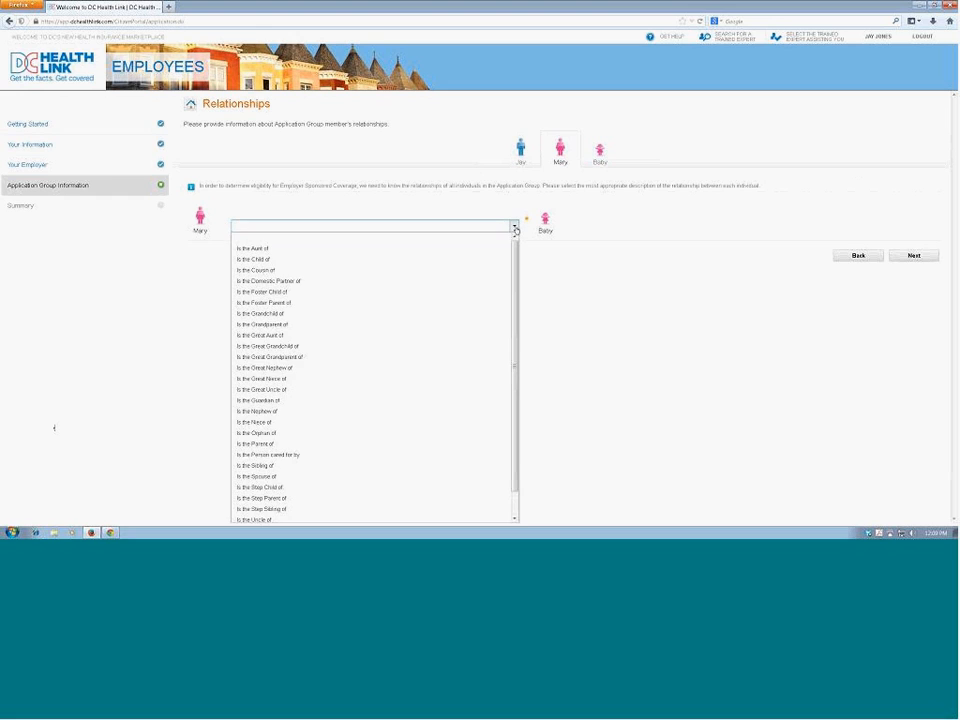
left_click(368, 444)
left_click(912, 257)
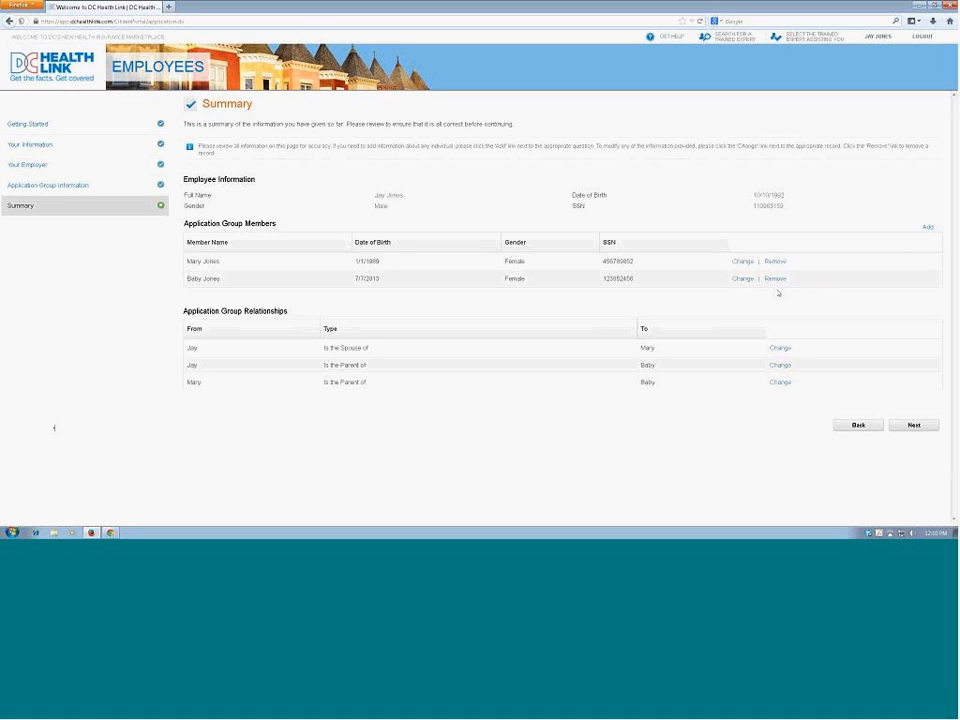
Step: Accept the summary, agree to the signing statements, and submit the application with the employee's first and last name
left_click(898, 429)
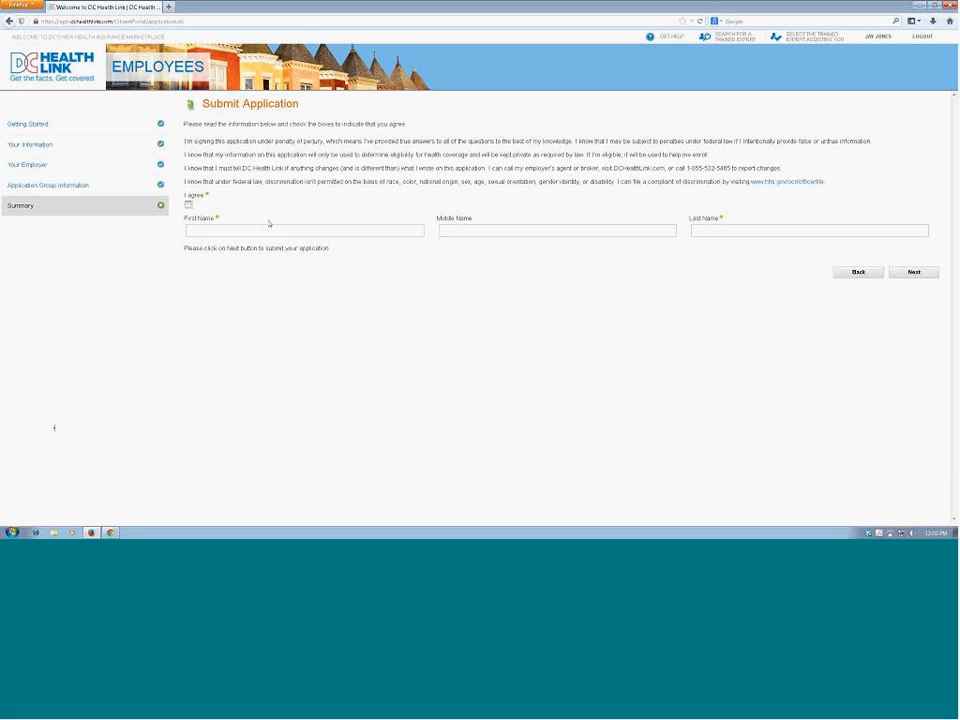
left_click(188, 205)
left_click(300, 231)
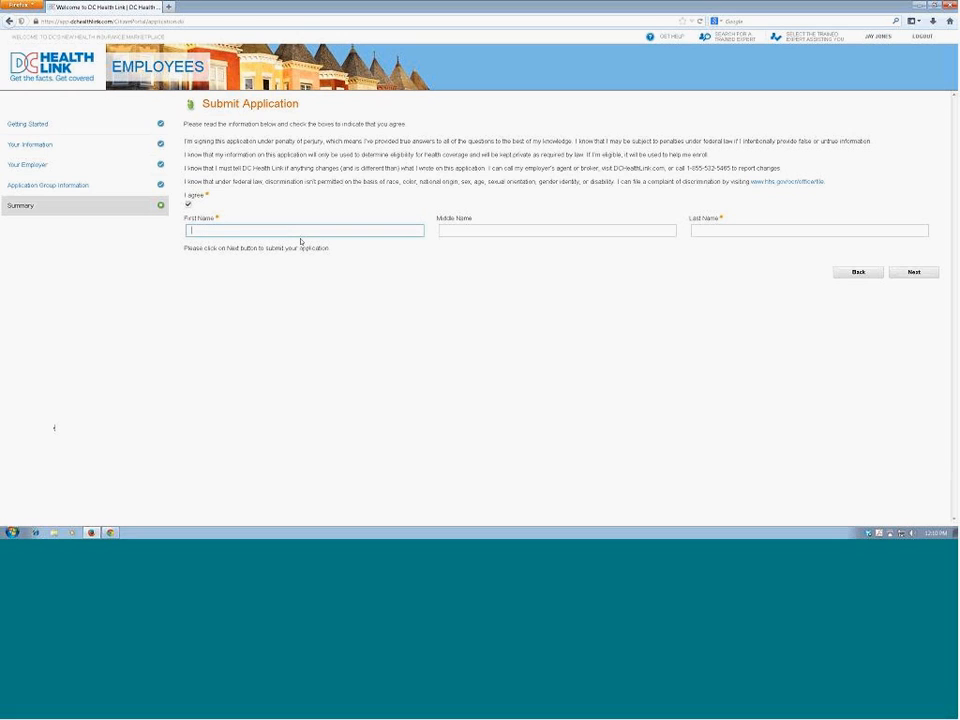
key("Tab")
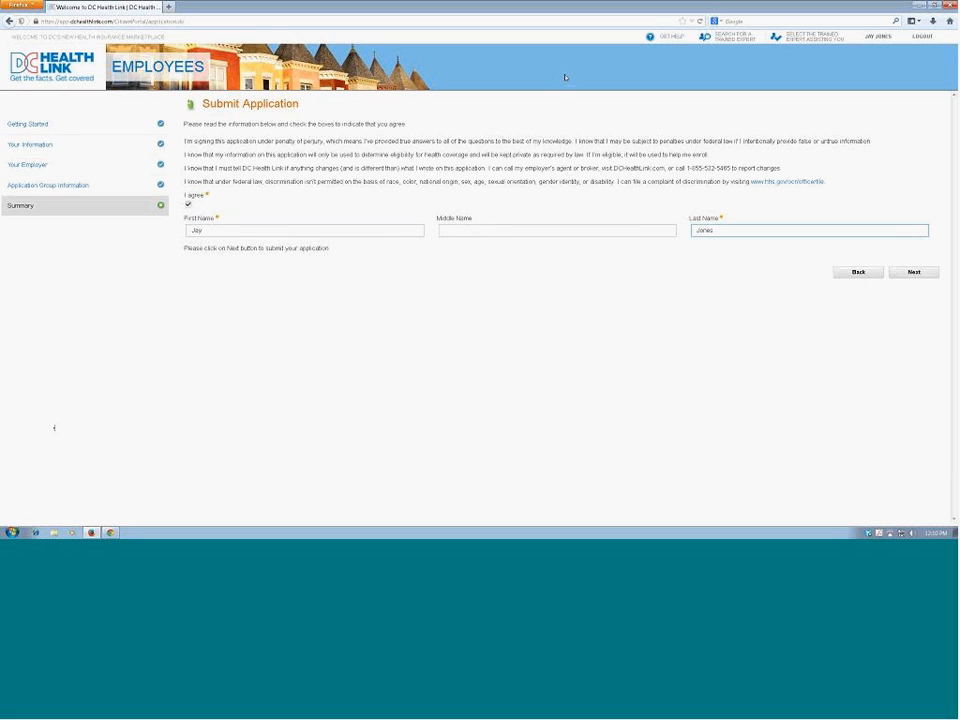
left_click(918, 273)
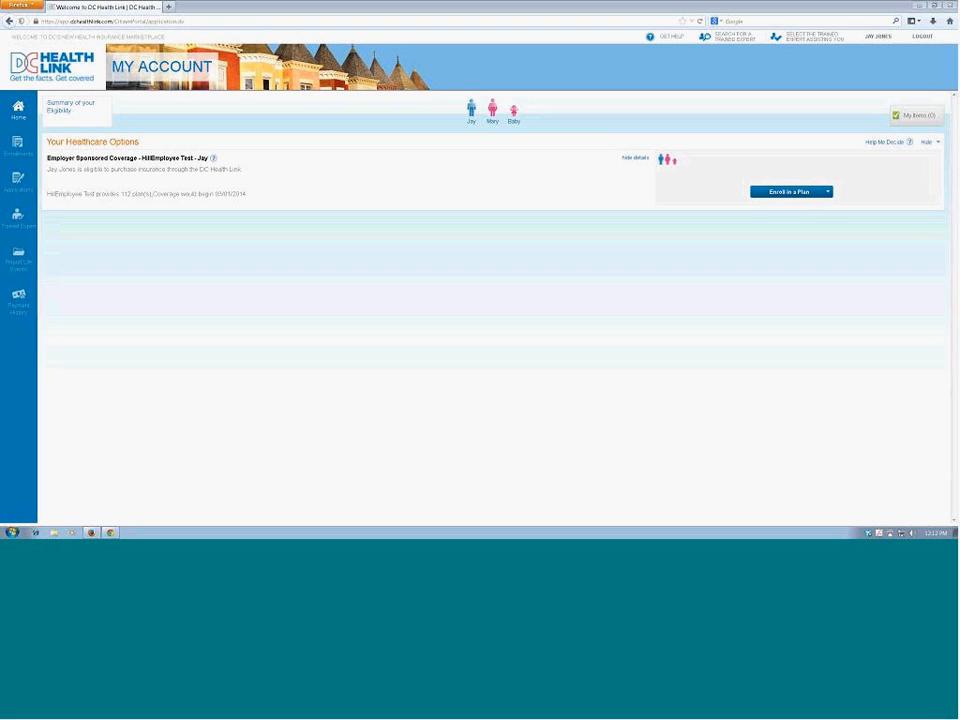
Step: Begin enrolling in an employer-sponsored plan for all three group members and start the plan shopping questions
left_click(790, 192)
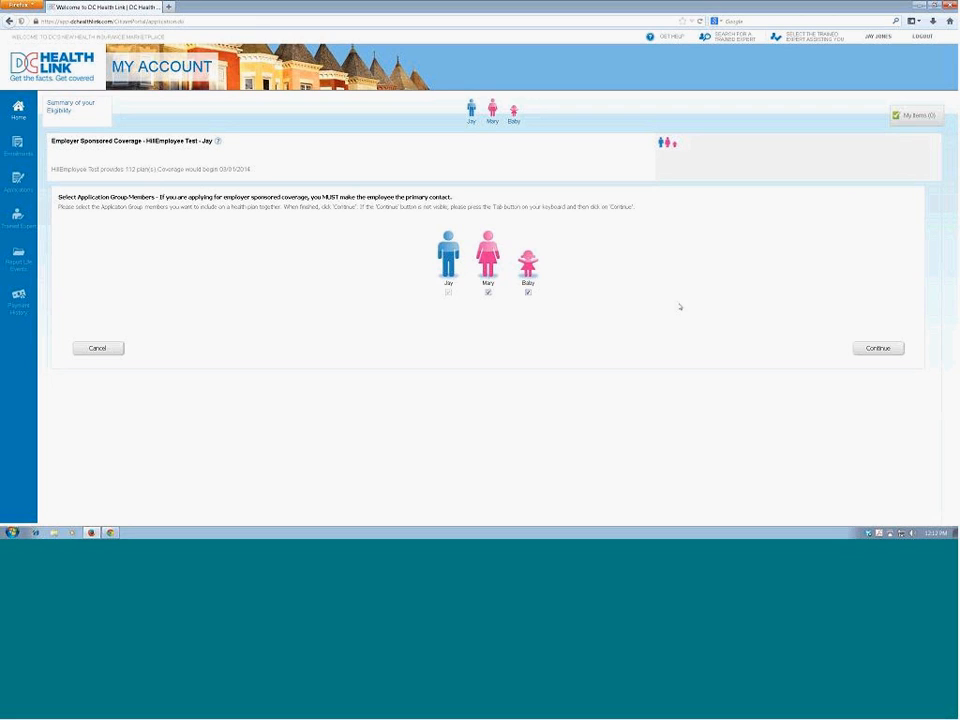
left_click(877, 349)
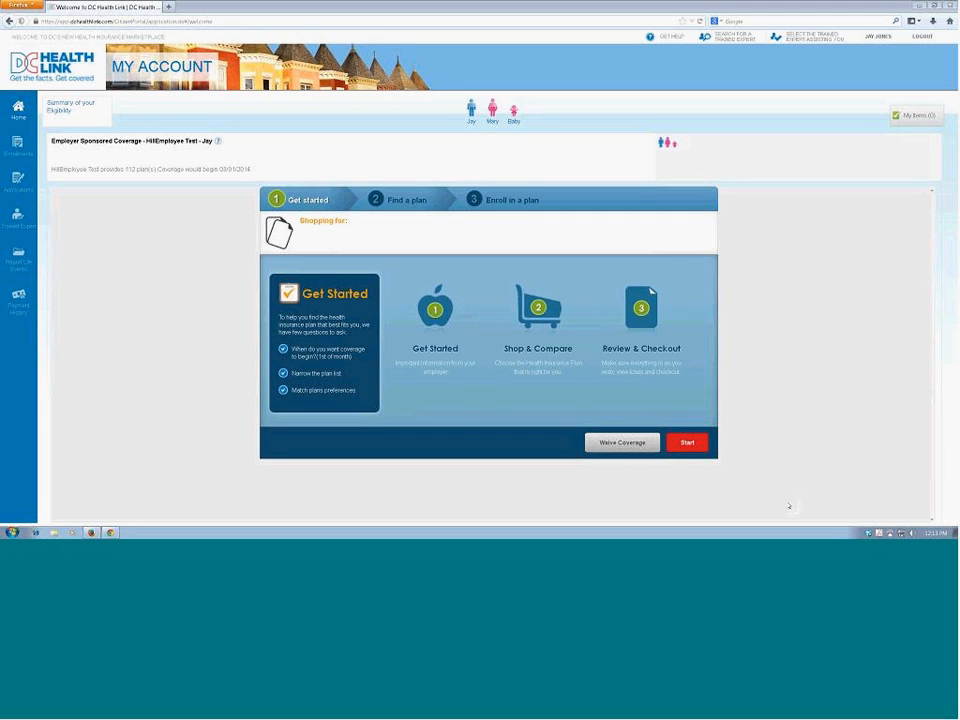
left_click(686, 443)
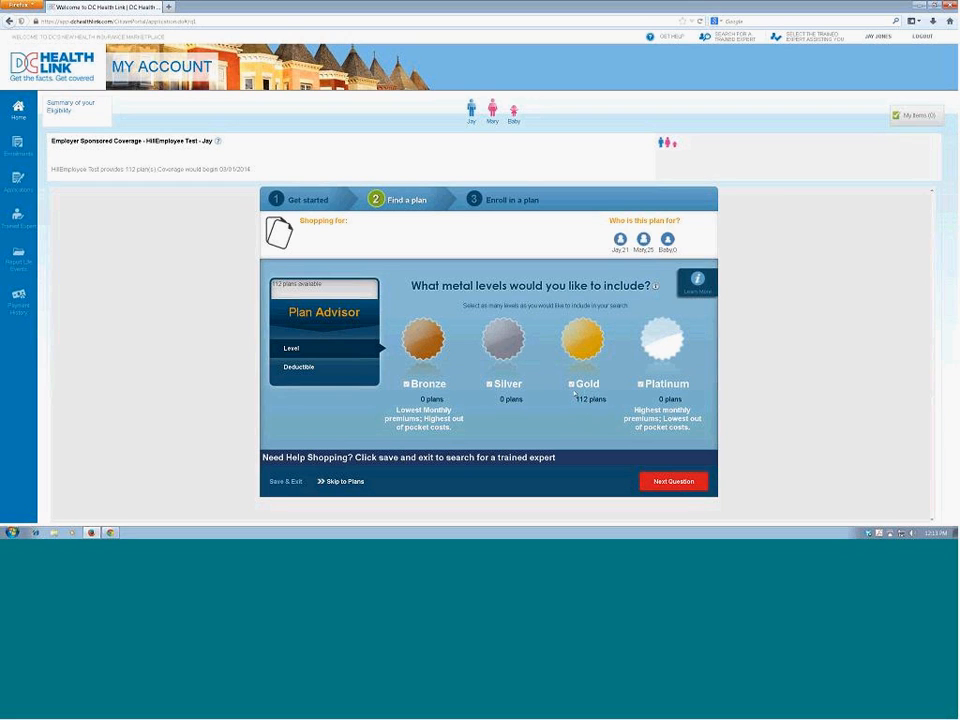
Step: Keep all metal levels included, set the preferred annual deductible to Any Amount, and view the matching plans
left_click(685, 483)
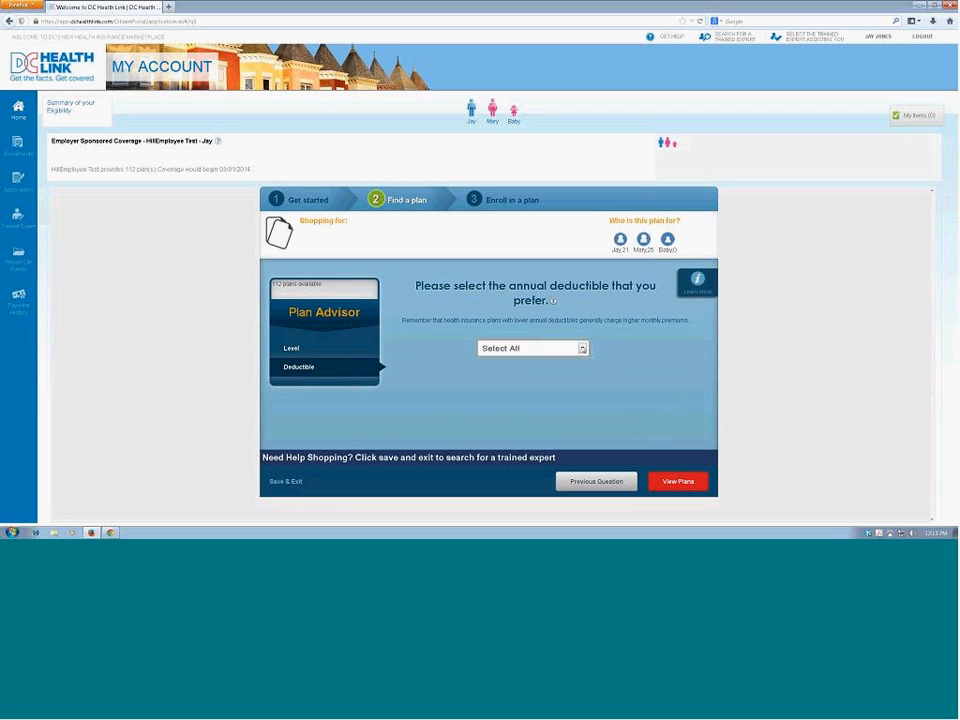
left_click(582, 348)
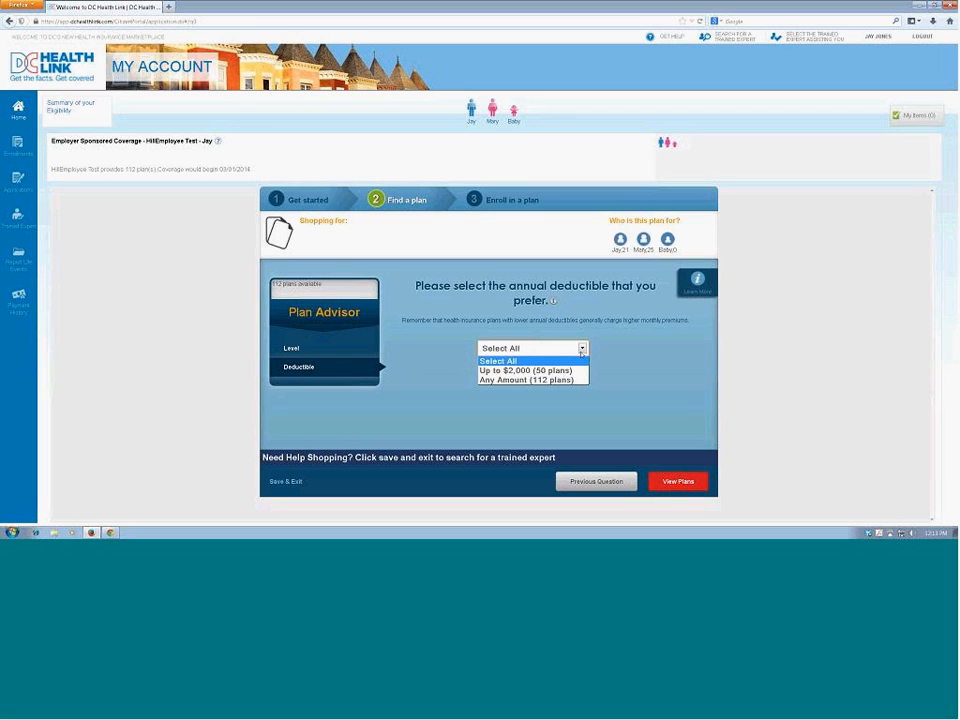
left_click(567, 381)
left_click(694, 483)
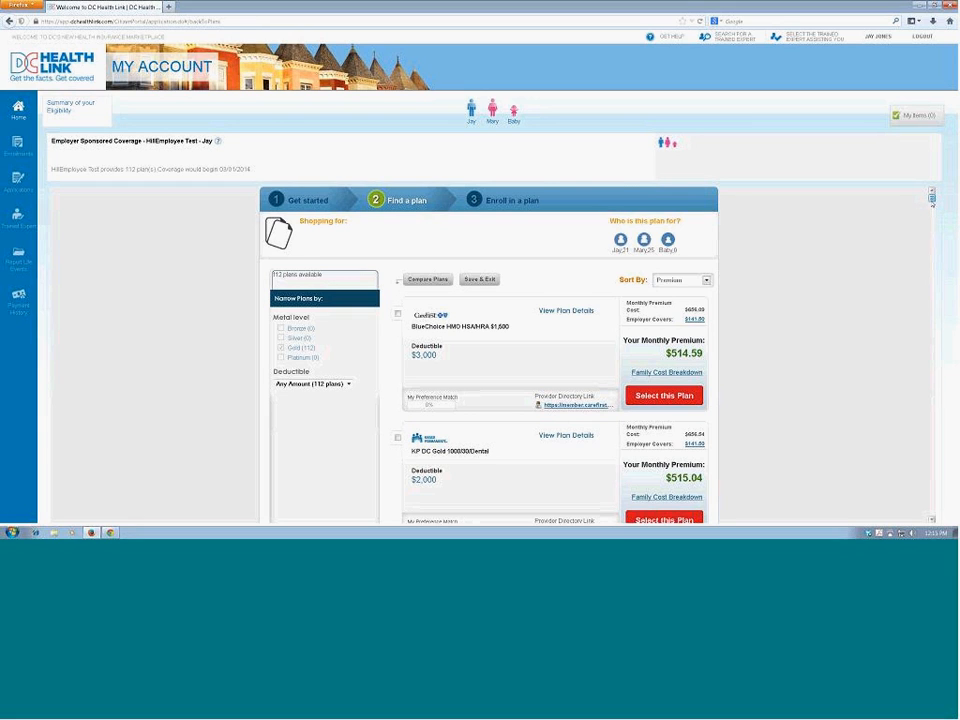
Step: Browse the available plans, examine the details of the CareFirst BlueChoice HMO HSA/HRA $1,500 plan, and return to the plan list
scroll(932, 200, "down", 4)
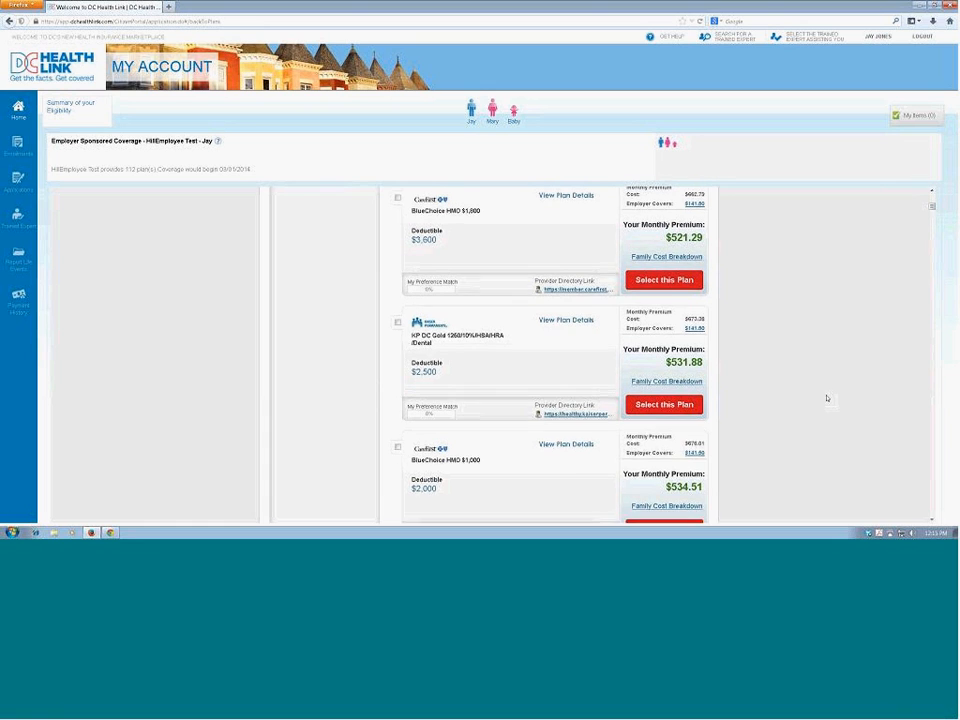
scroll(826, 398, "down", 5)
scroll(826, 398, "down", 4)
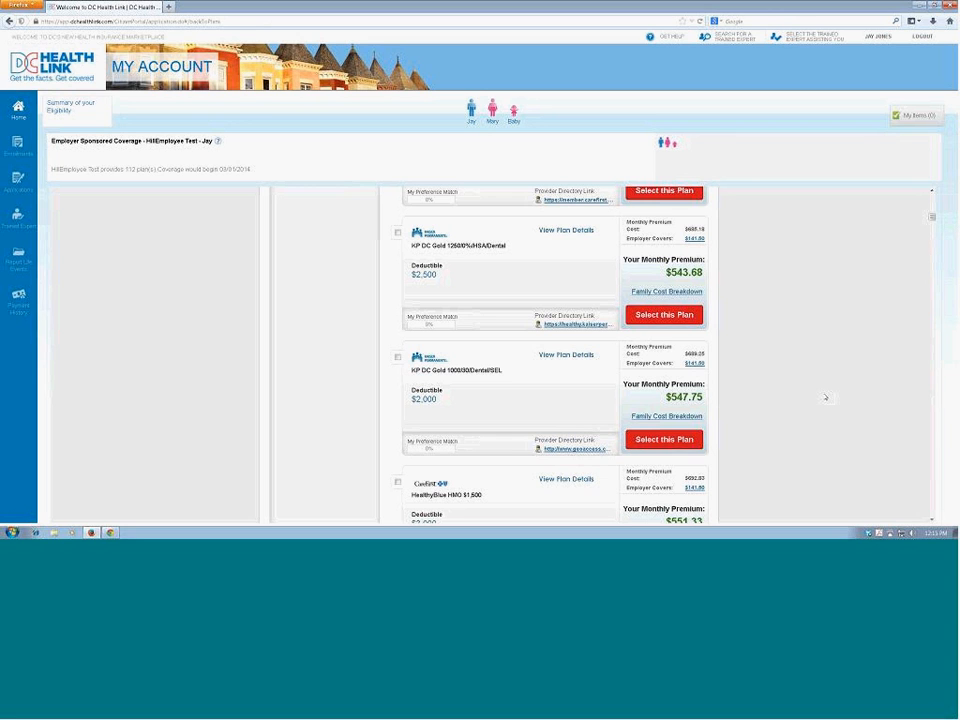
scroll(824, 398, "up", 6)
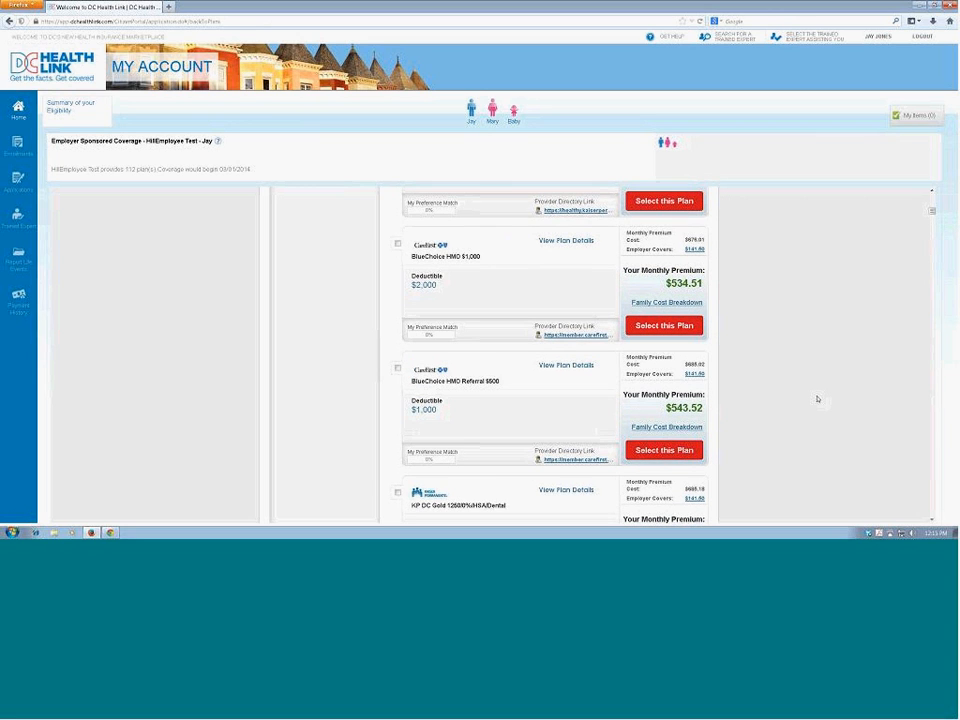
scroll(817, 399, "up", 6)
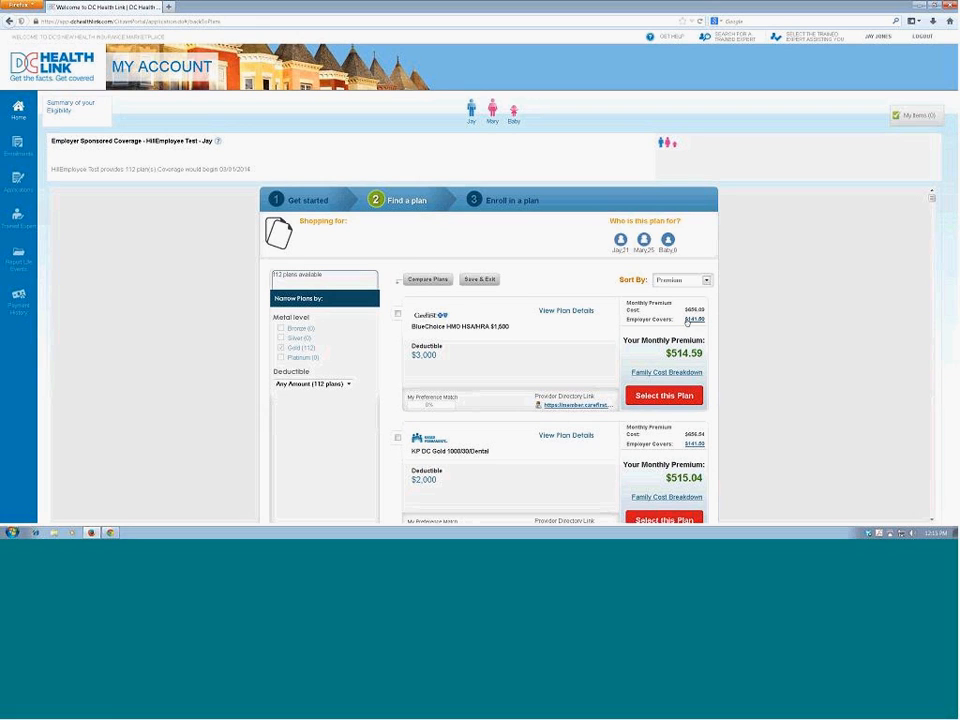
mouse_move(687, 322)
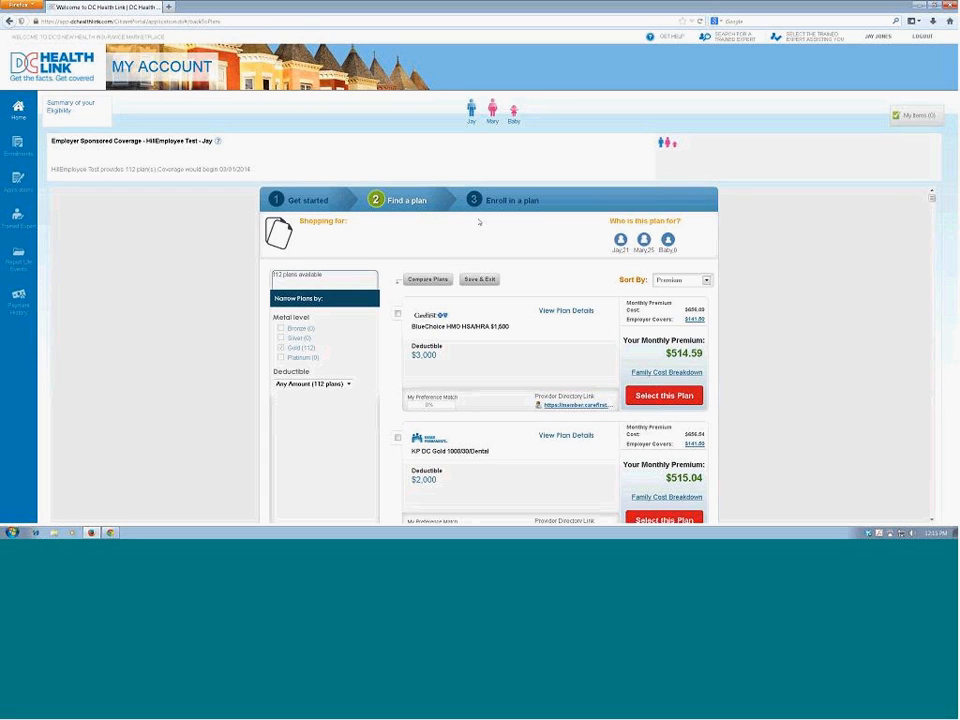
left_click(580, 312)
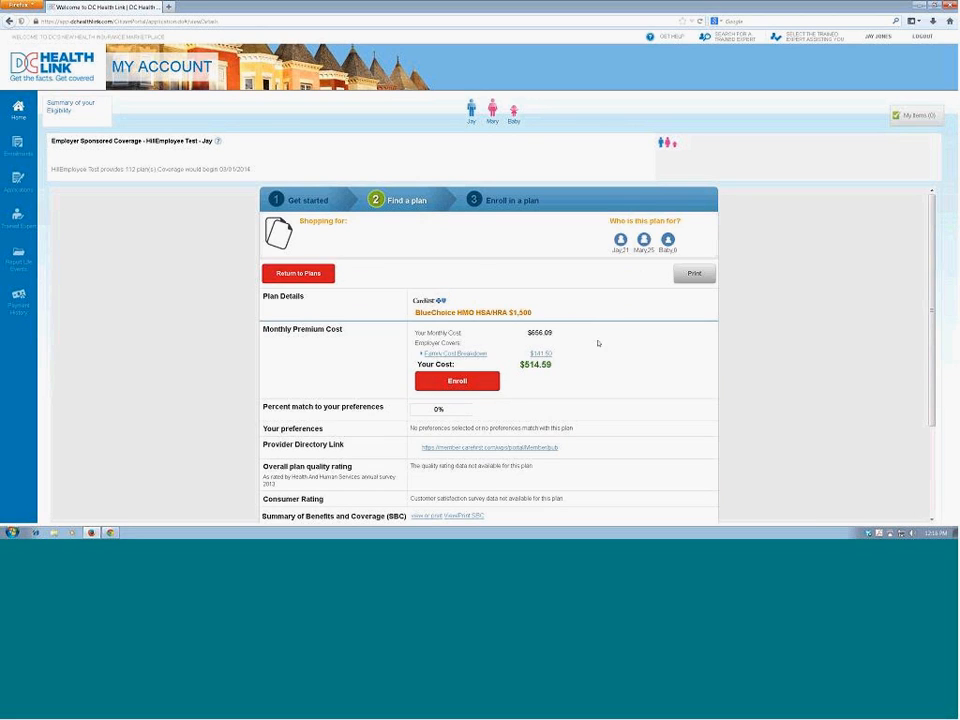
scroll(601, 346, "down", 1)
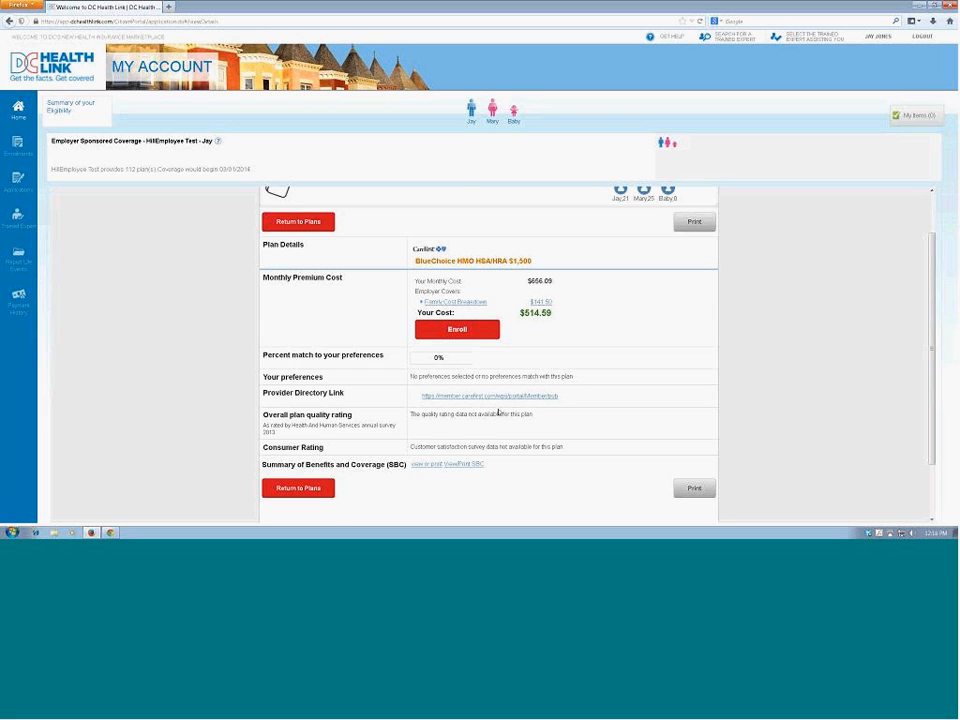
scroll(498, 412, "up", 2)
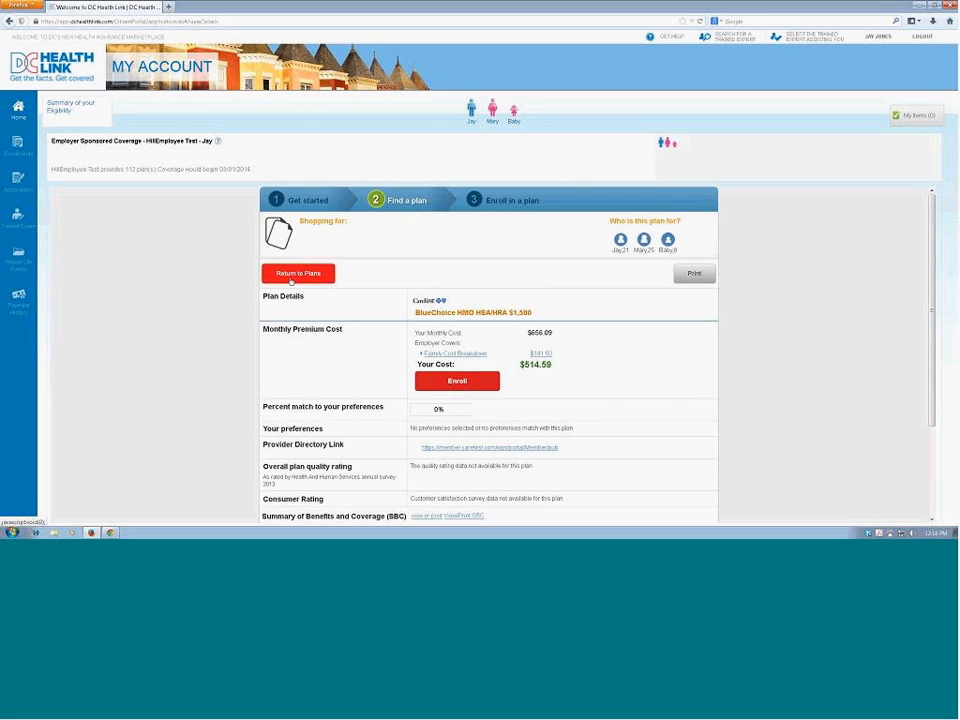
left_click(297, 273)
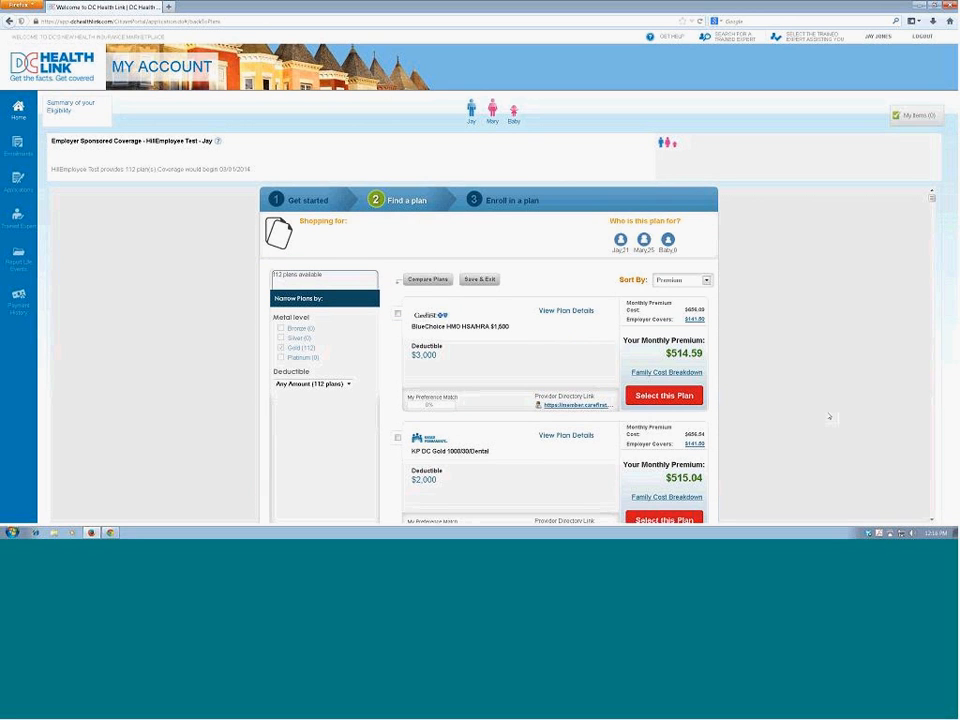
Step: Select the CareFirst BlueChoice HMO $1,000 plan from the plan list for enrollment
scroll(810, 401, "down", 4)
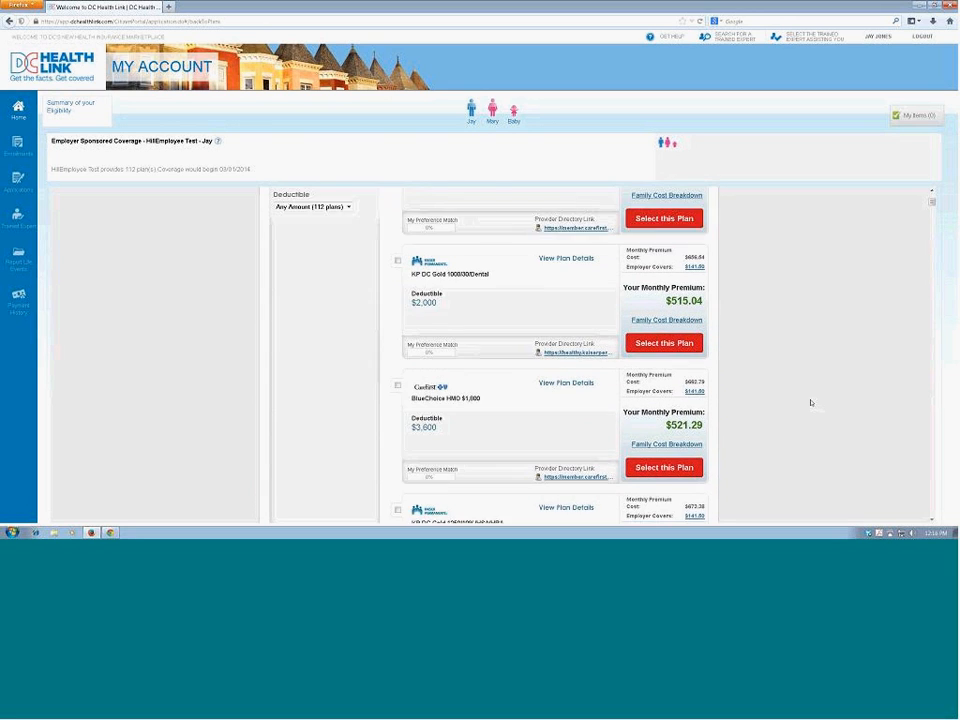
scroll(810, 402, "down", 4)
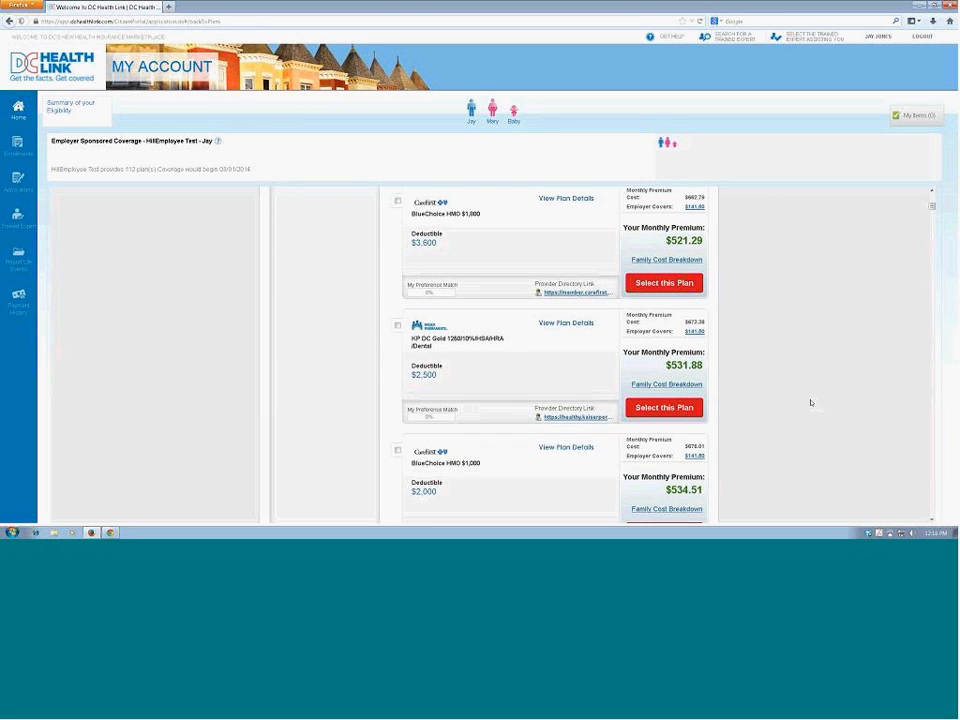
scroll(810, 402, "down", 1)
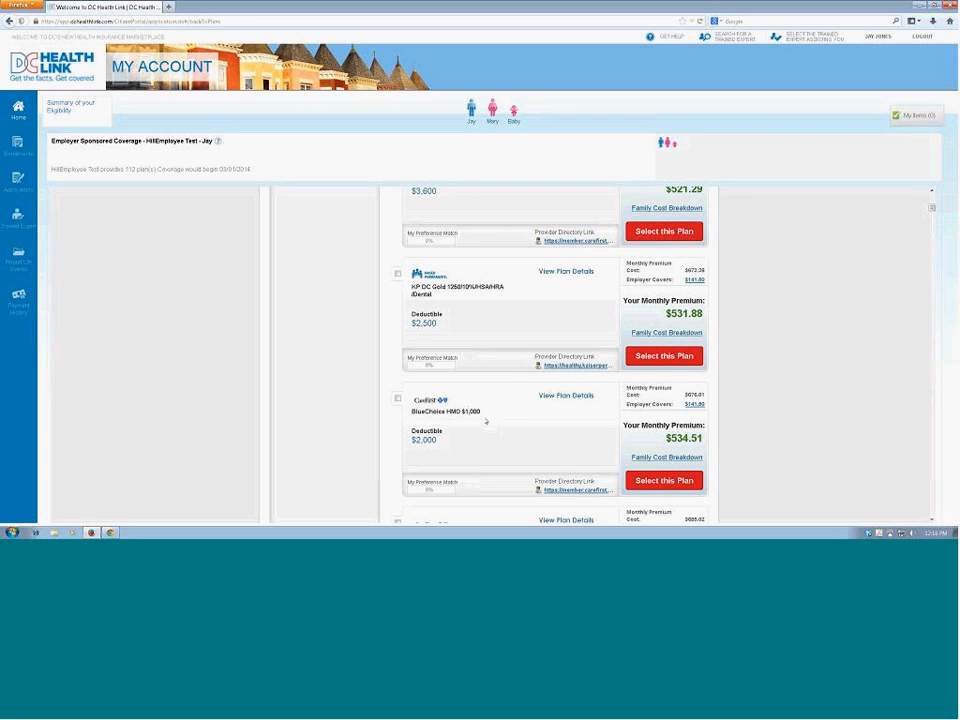
left_click(648, 482)
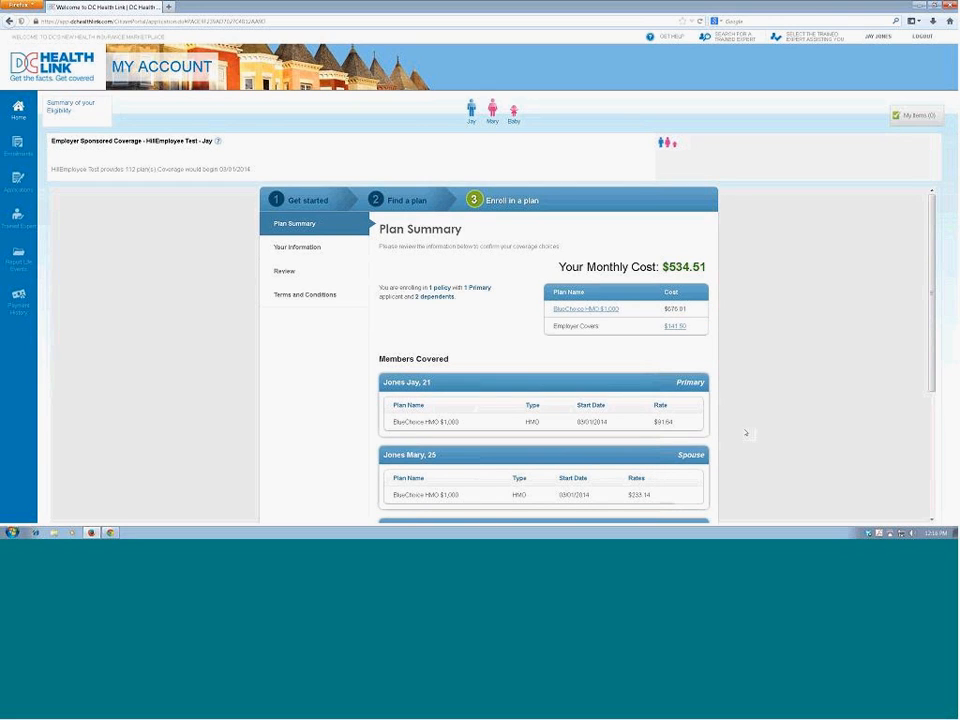
Step: Review the plan summary with the cost and covered members, and continue to the personal information
scroll(745, 433, "down", 1)
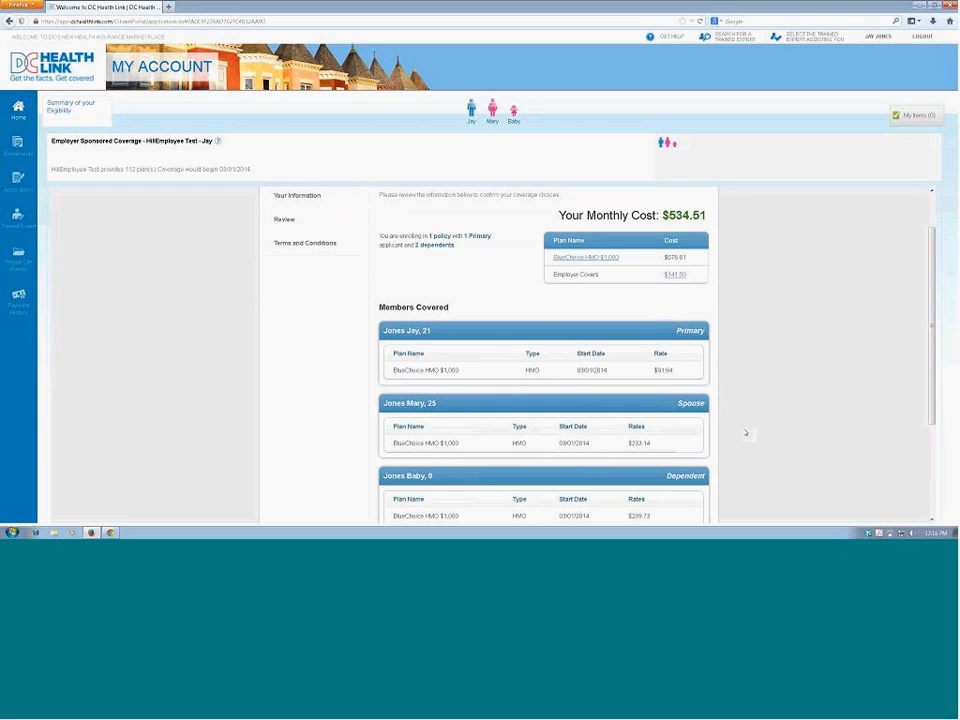
scroll(745, 433, "down", 1)
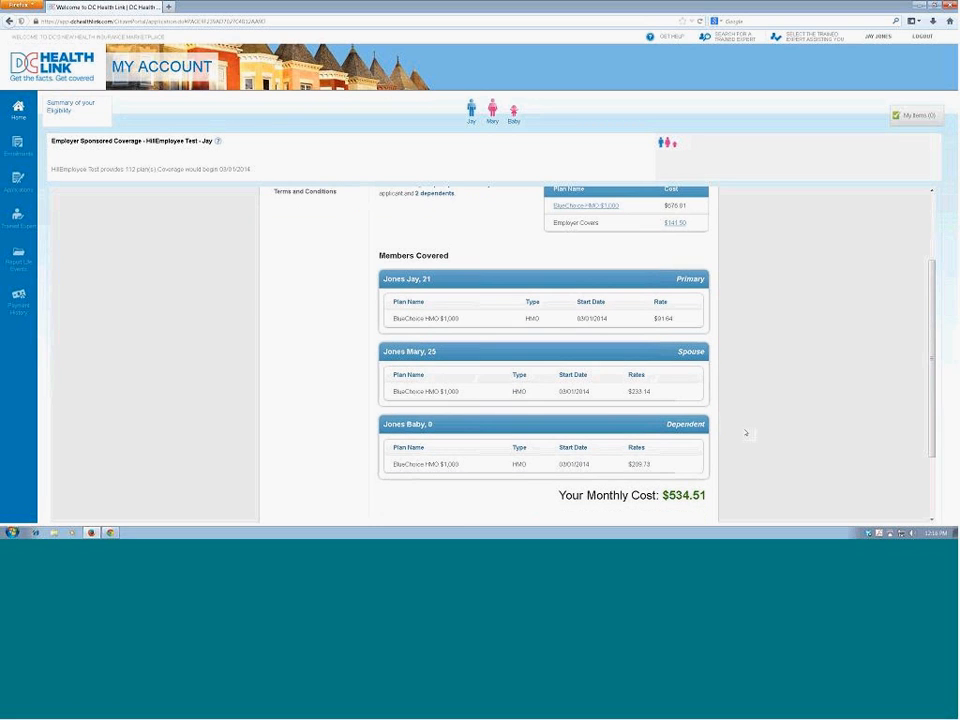
scroll(745, 433, "down", 2)
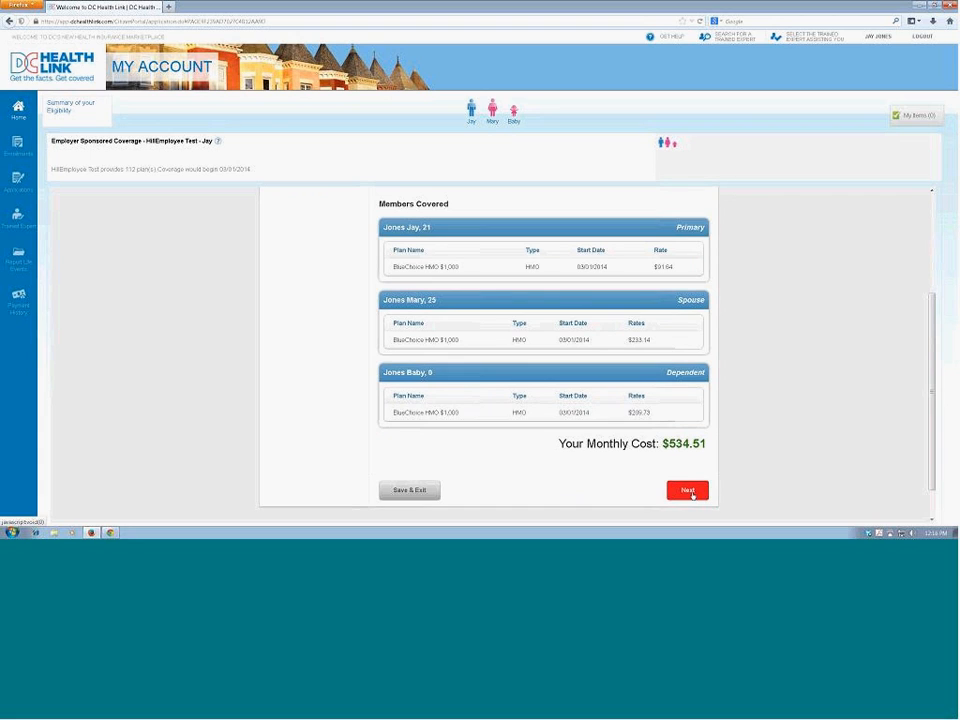
left_click(688, 490)
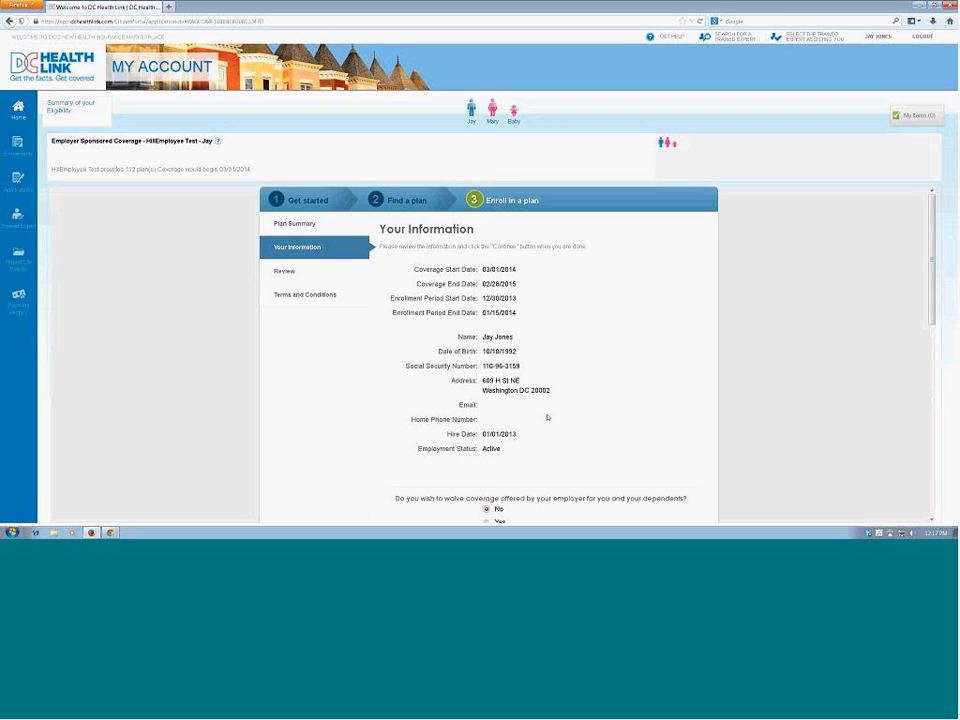
Step: Check the employee's and dependents' information, leave waiving coverage at No, and continue to the review
scroll(547, 417, "down", 1)
scroll(547, 417, "down", 2)
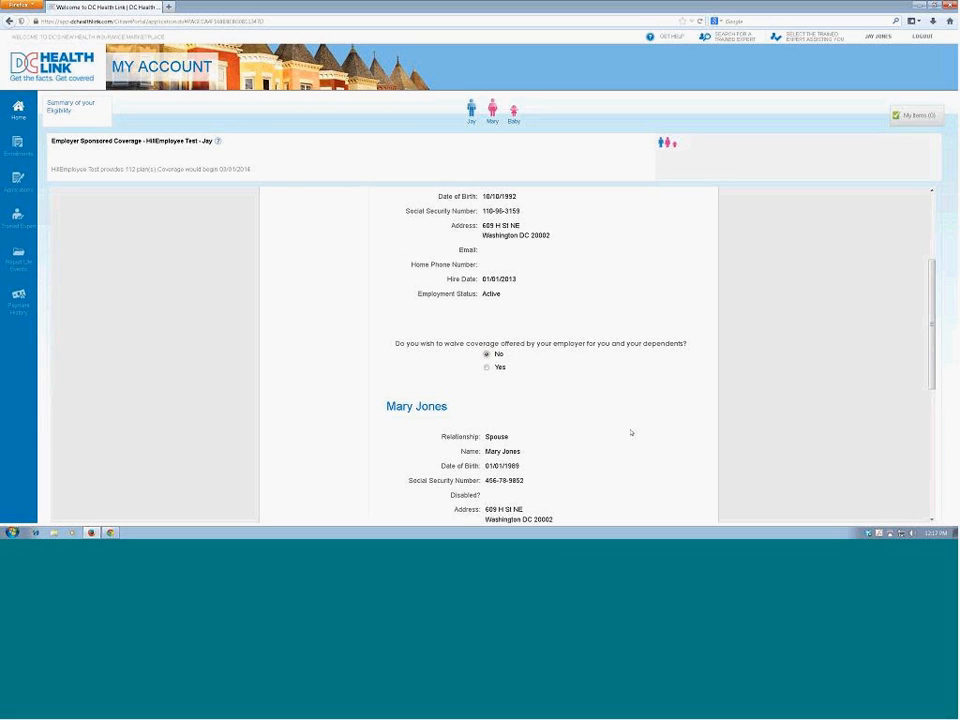
scroll(631, 432, "down", 2)
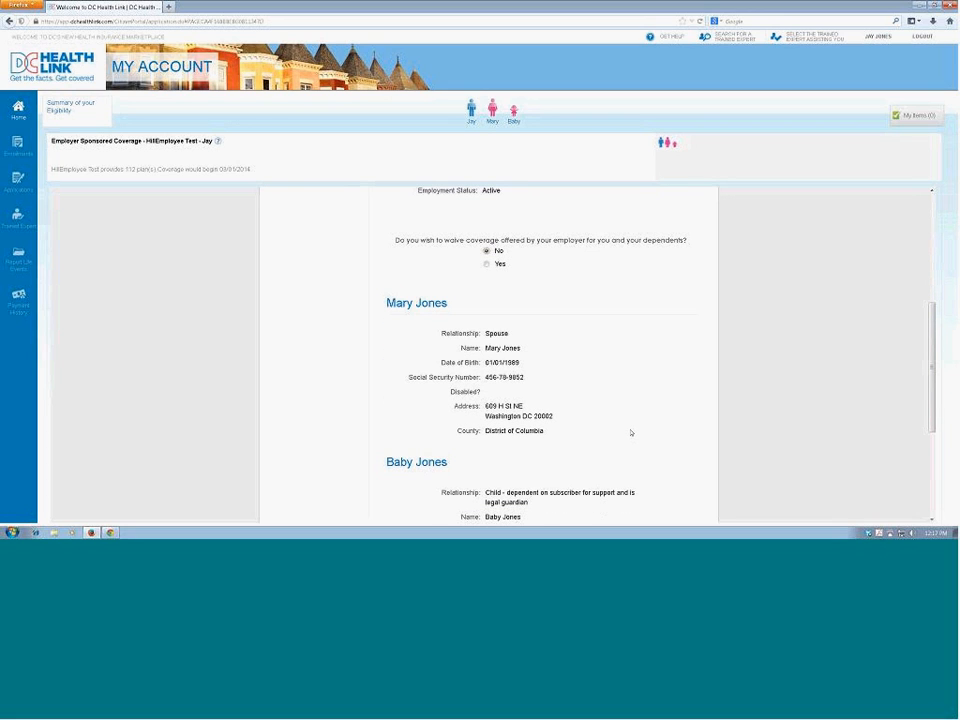
scroll(631, 432, "down", 3)
scroll(631, 434, "down", 1)
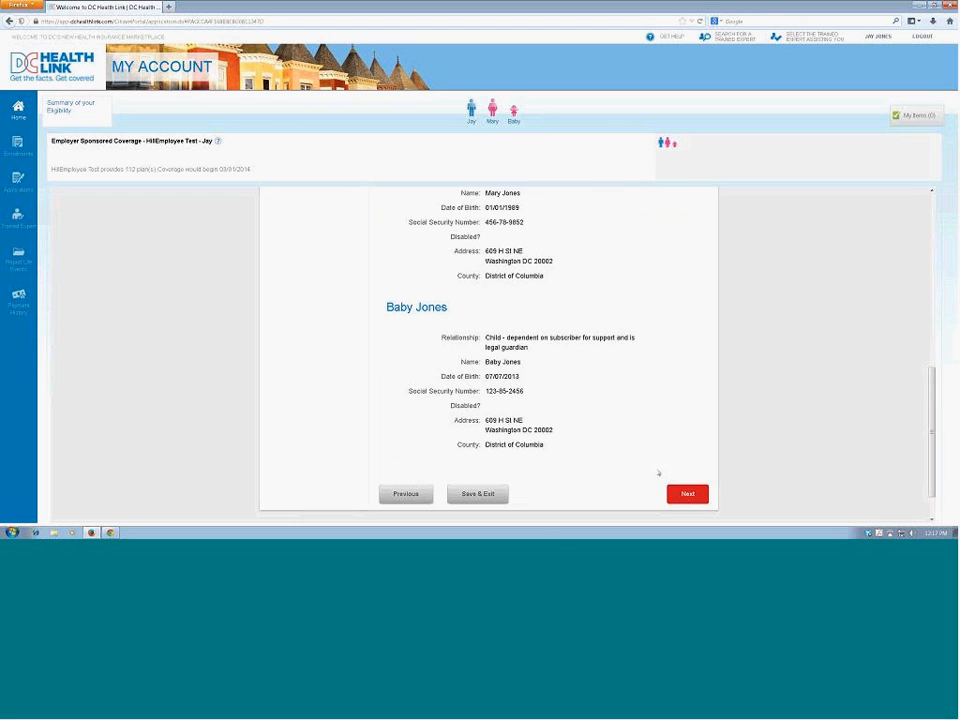
left_click(687, 494)
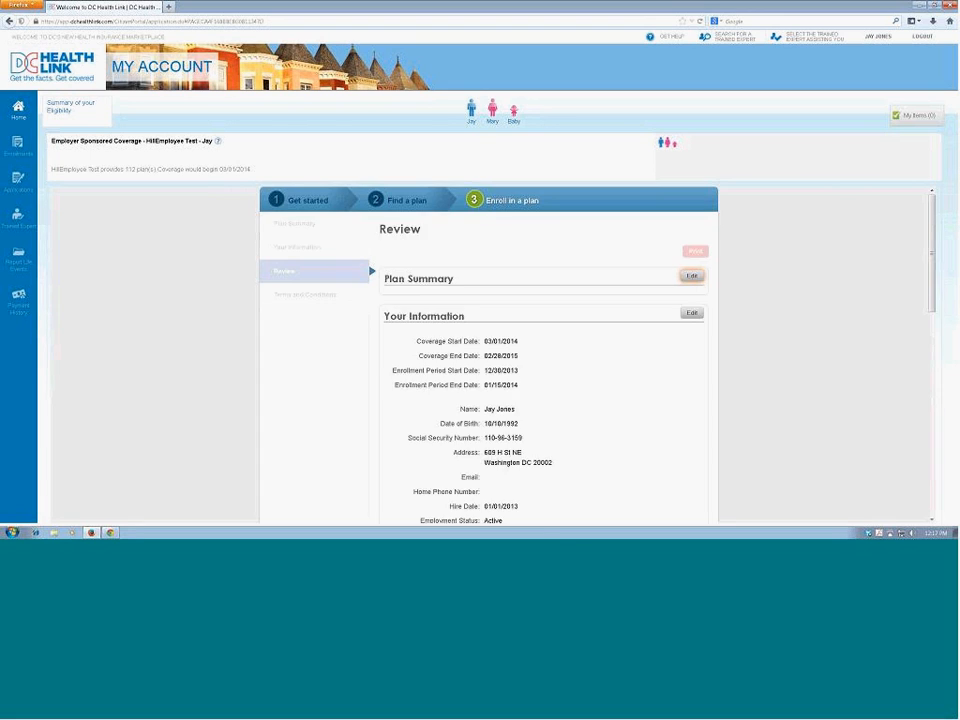
Step: Review the full enrollment through to the last dependent's information and continue to the terms and conditions
right_click(821, 375)
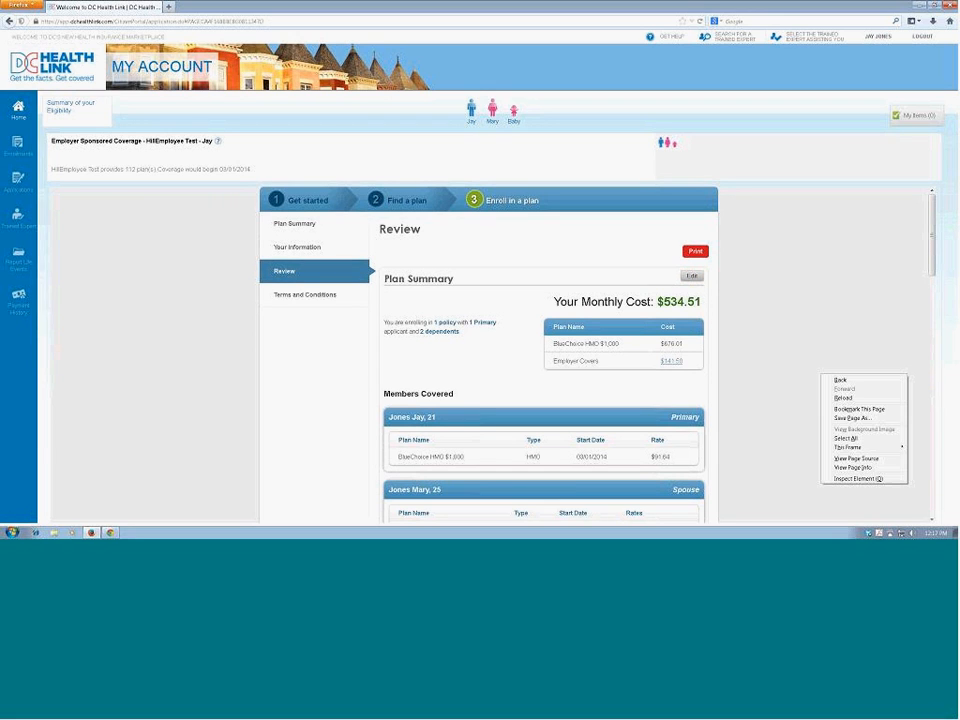
left_click(797, 356)
scroll(795, 355, "down", 1)
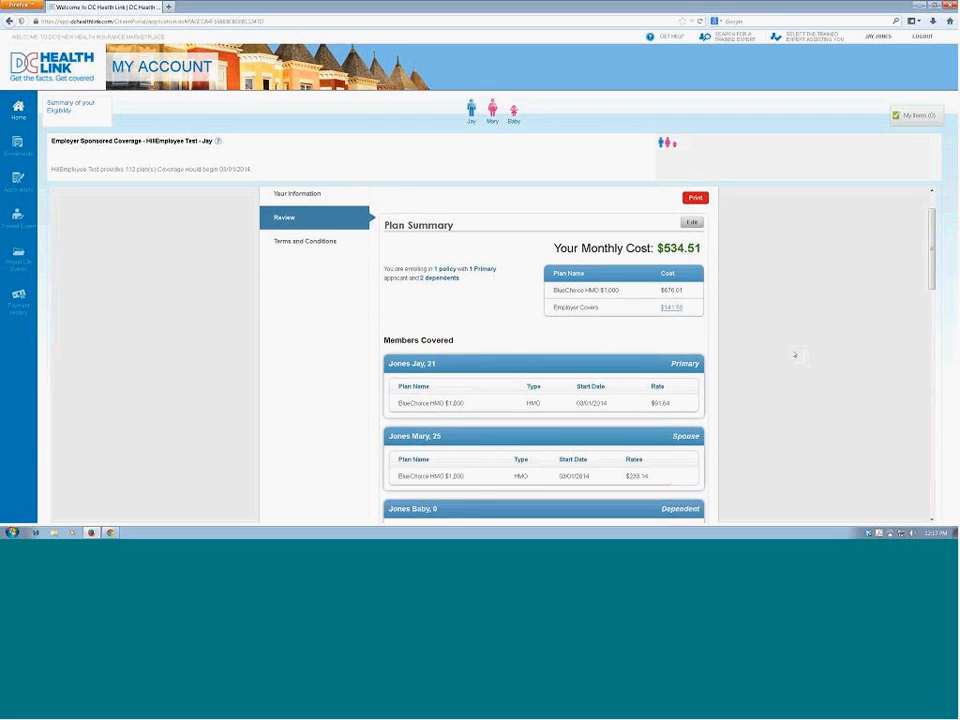
scroll(795, 354, "down", 3)
scroll(791, 354, "down", 4)
scroll(791, 354, "down", 4)
scroll(791, 356, "down", 3)
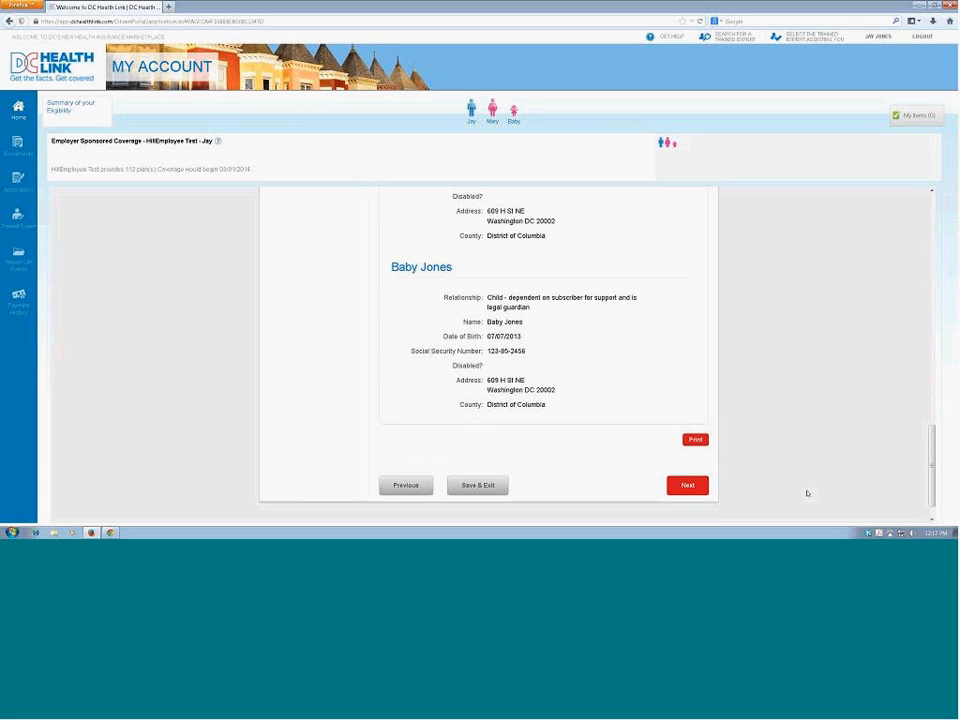
left_click(686, 486)
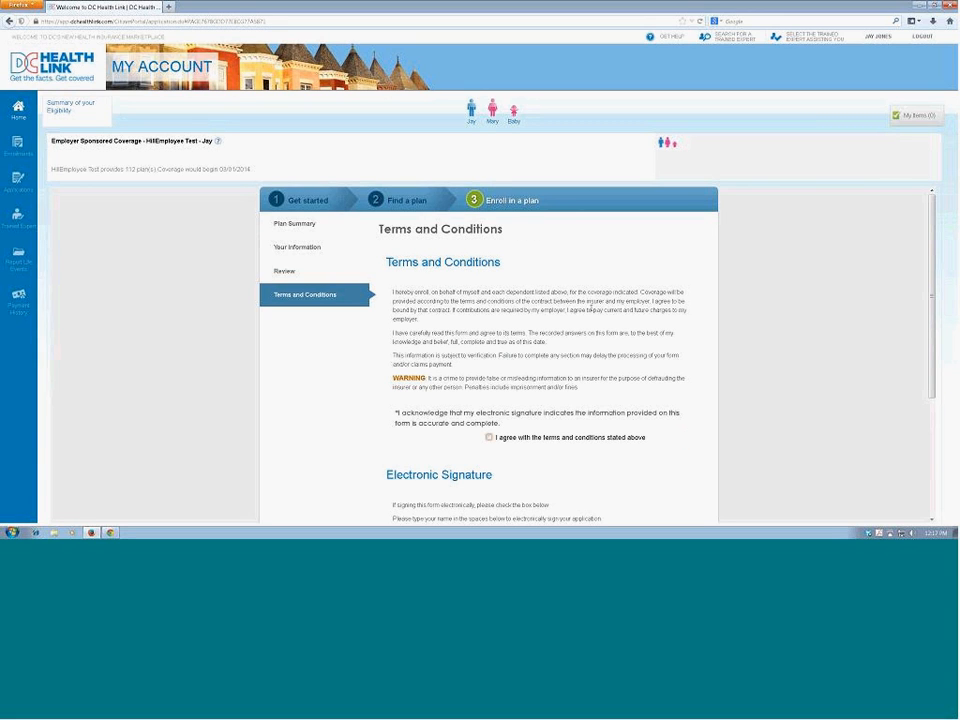
Step: Agree to the terms and conditions, sign electronically with the employee's first and last name, and submit the enrollment
left_click(489, 437)
scroll(541, 468, "down", 3)
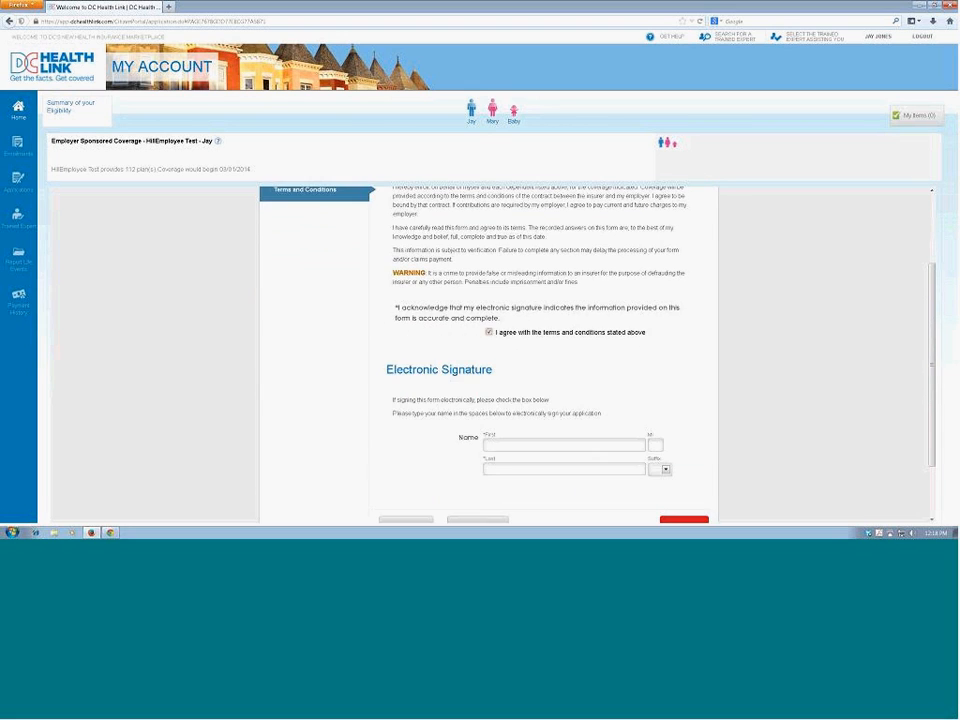
left_click(585, 390)
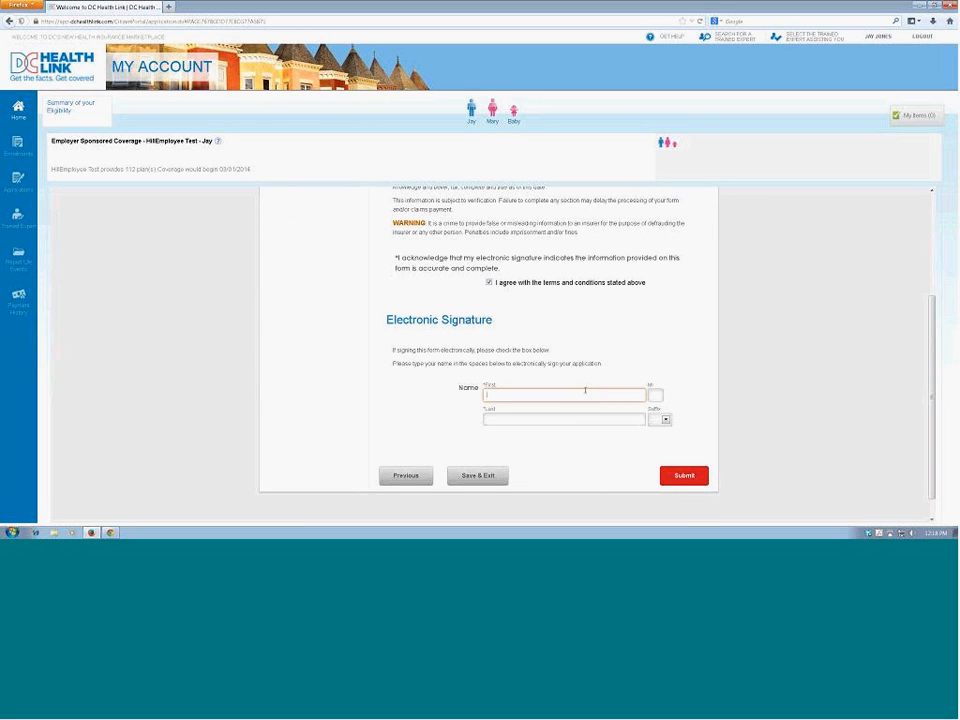
key("Tab")
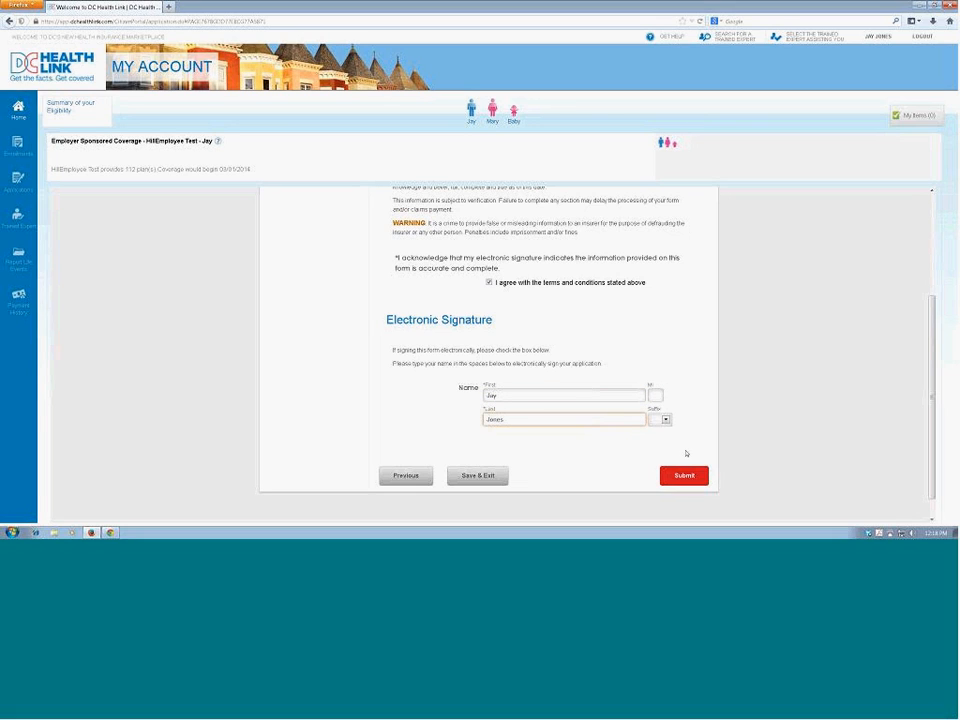
left_click(695, 477)
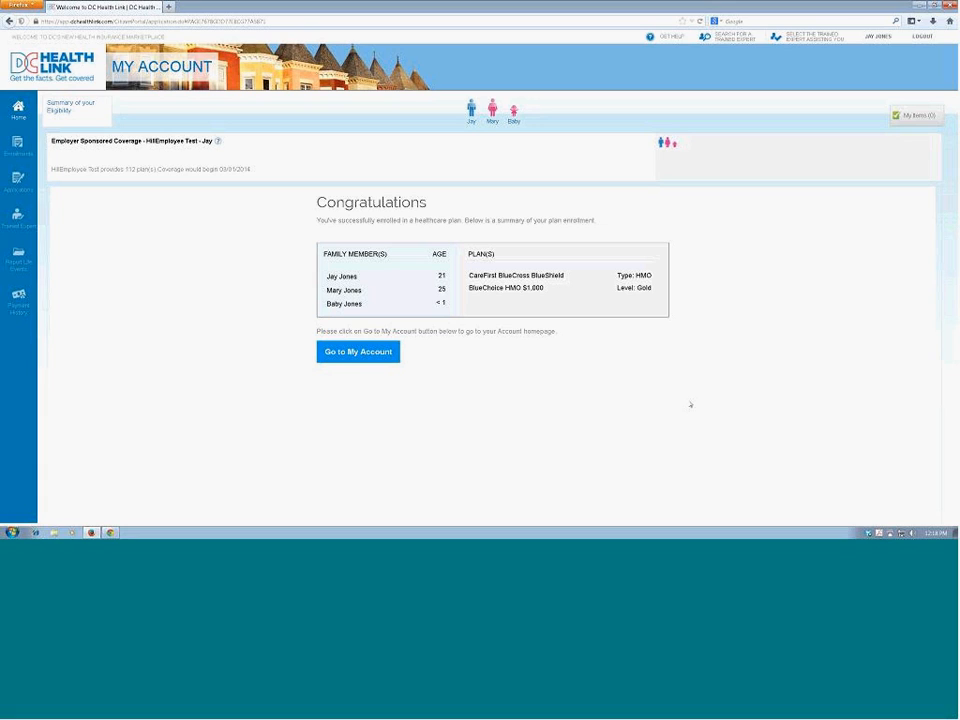
Step: Go to the account, examine the plan details of the Employer Sponsored Insurance enrollment, and return to the home page
left_click(361, 353)
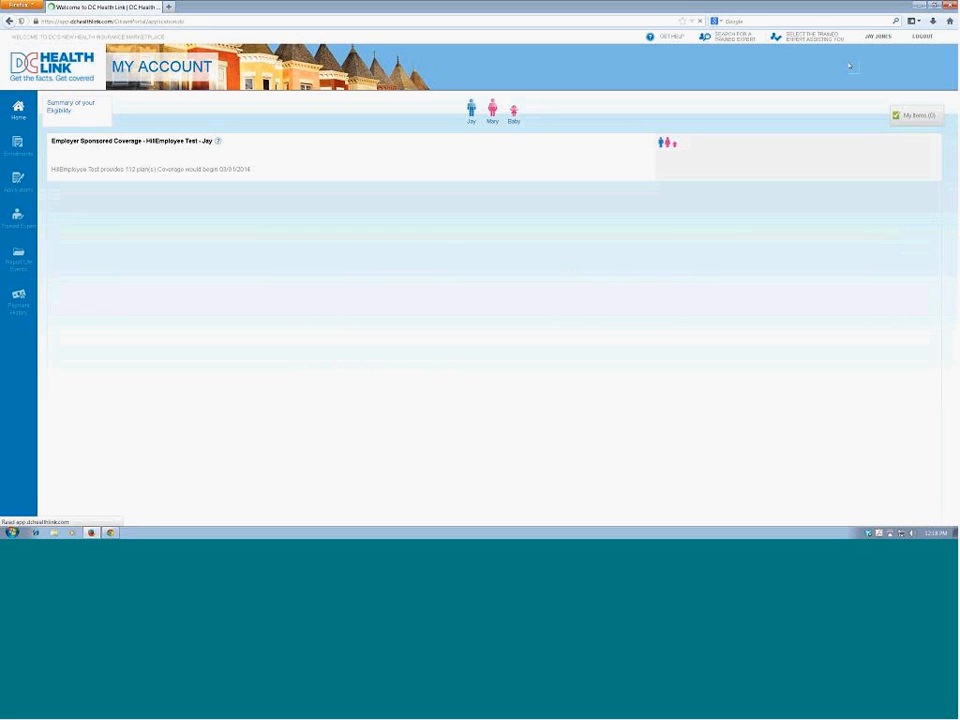
left_click(883, 37)
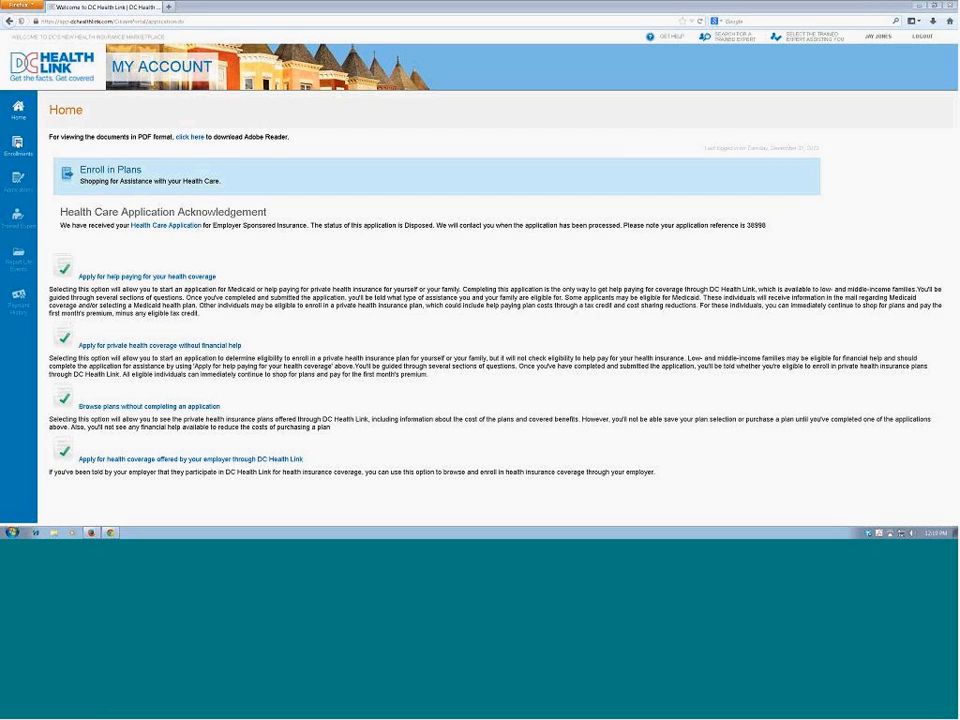
left_click(18, 146)
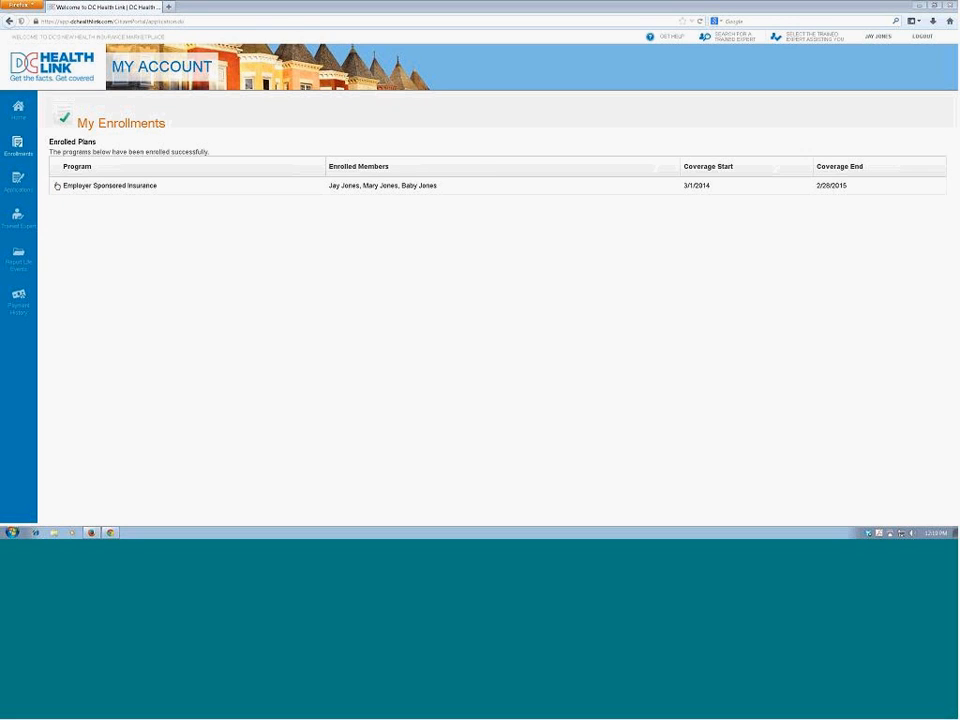
left_click(56, 186)
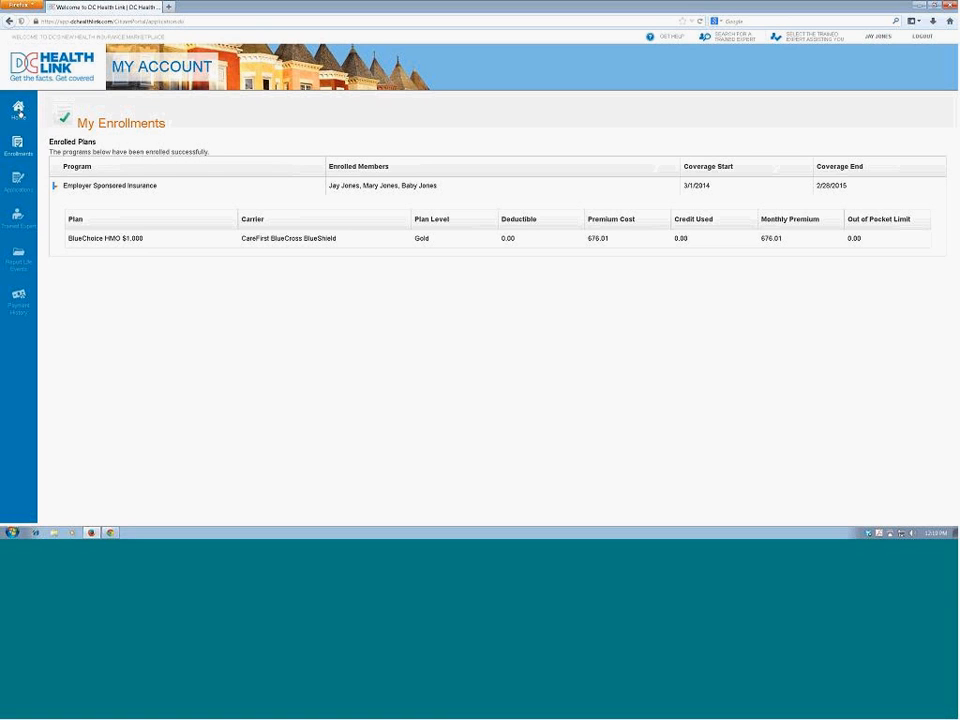
left_click(18, 110)
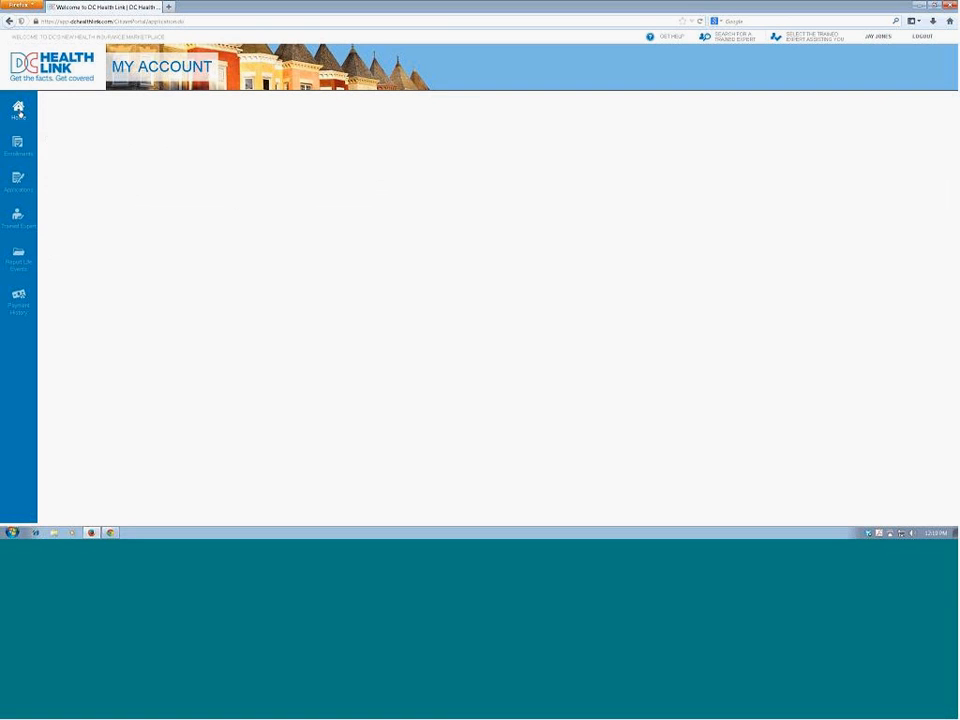